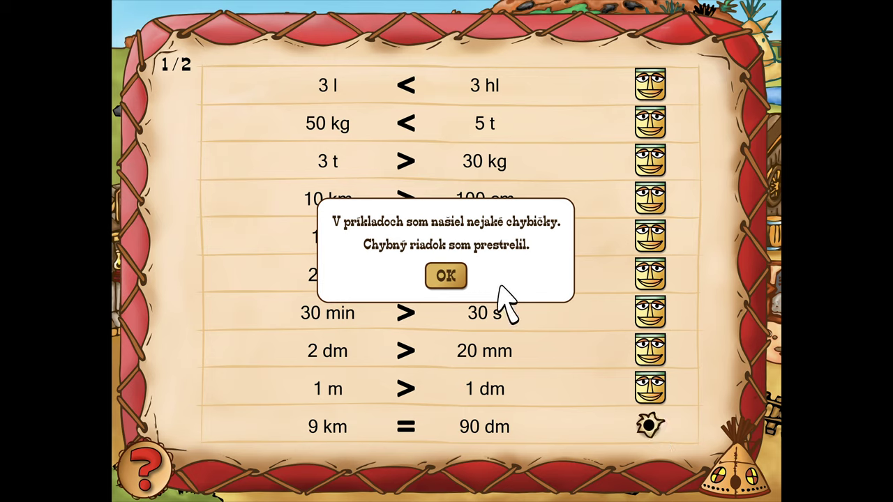
Dismiss the mistake message in the unit comparison exercise and leave the full-screen view
click(444, 276)
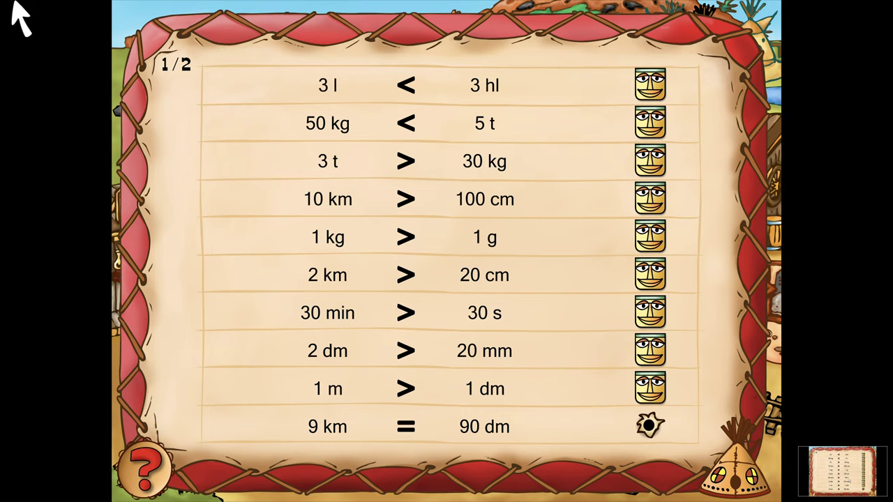
mouse_move(20, 3)
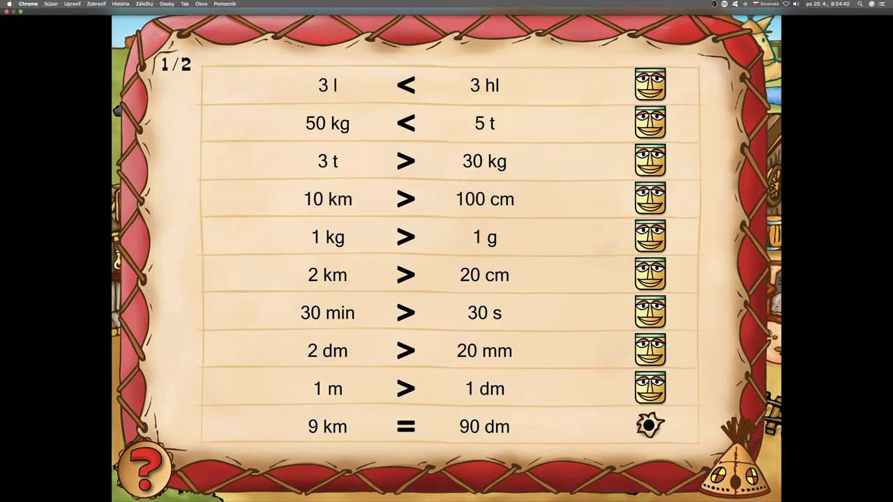
click(9, 3)
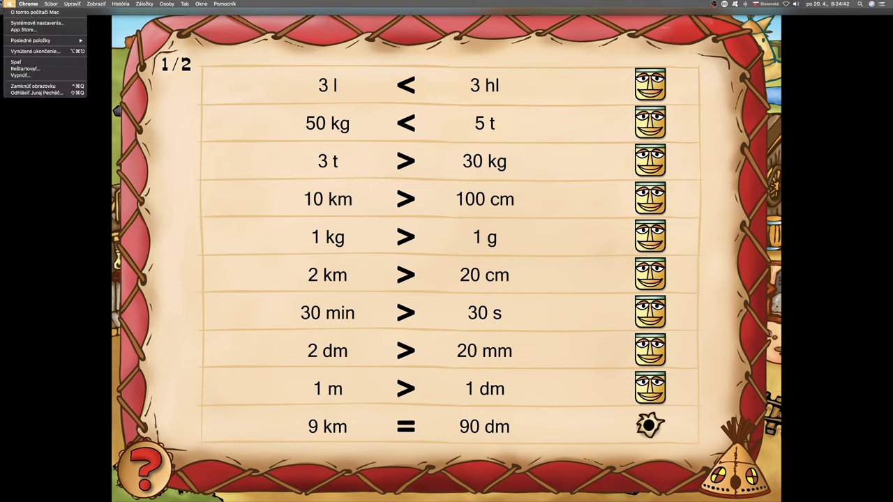
click(115, 34)
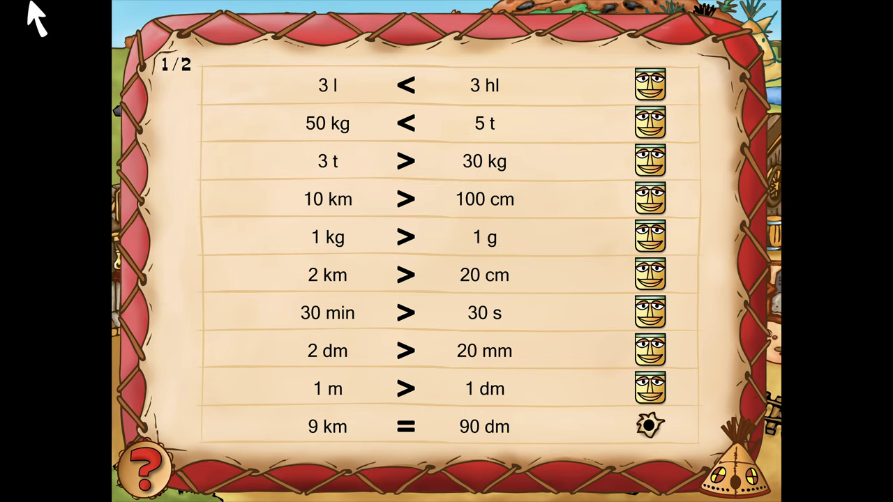
mouse_move(24, 2)
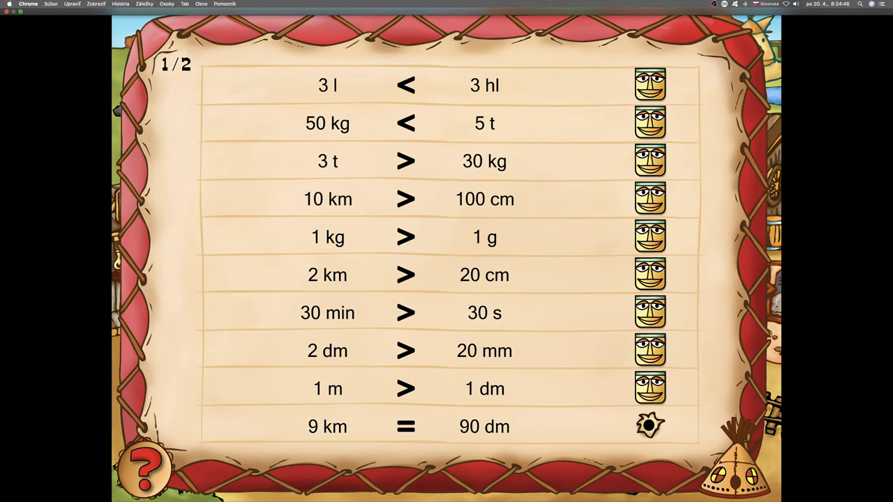
click(21, 12)
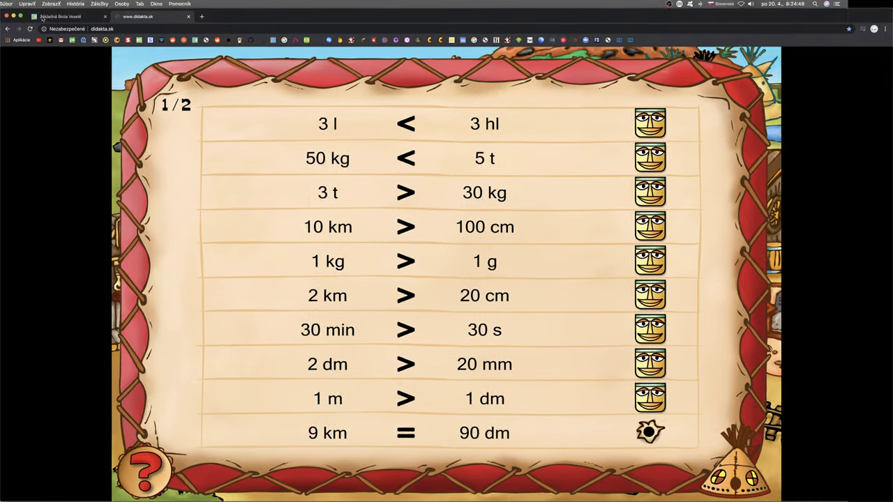
Switch to the EduPage tab and play the material of the 6.A maths homework, going to its answer area
click(72, 17)
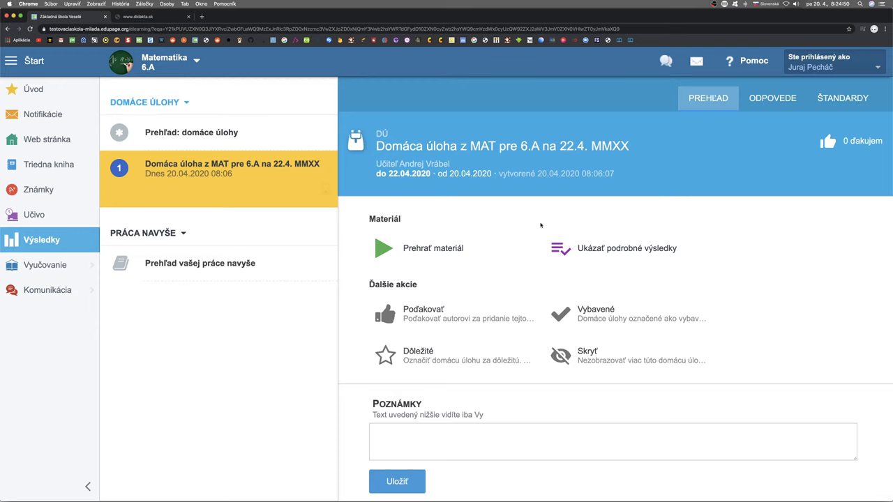
click(430, 257)
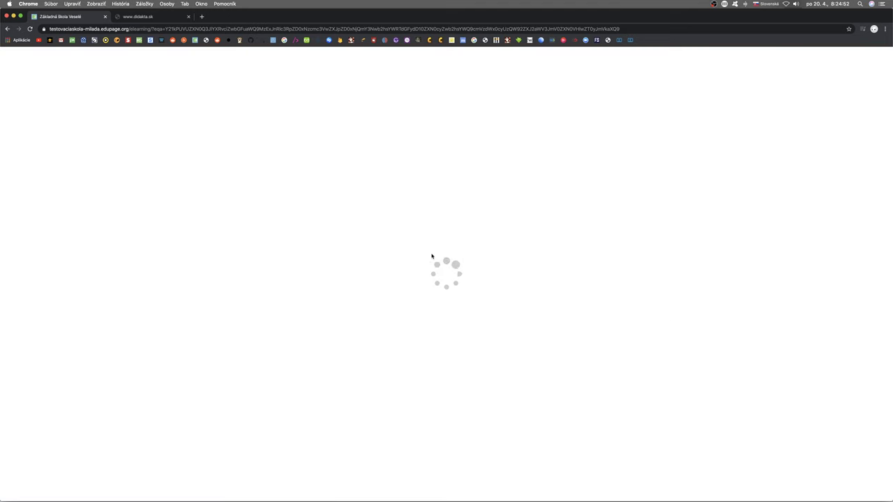
scroll(351, 347, down, 3)
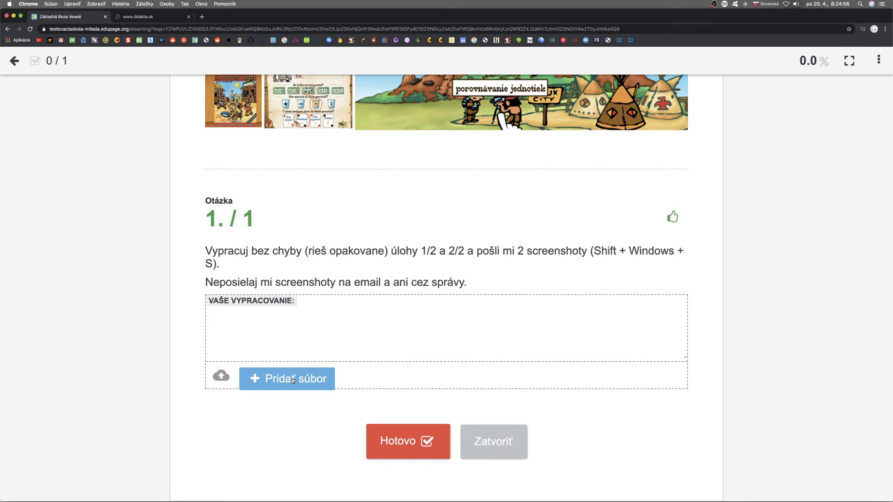
Attach Snímka obrazovky 2020-04-20 o 8.24.31.png to the answer, then submit the homework and close it
click(293, 379)
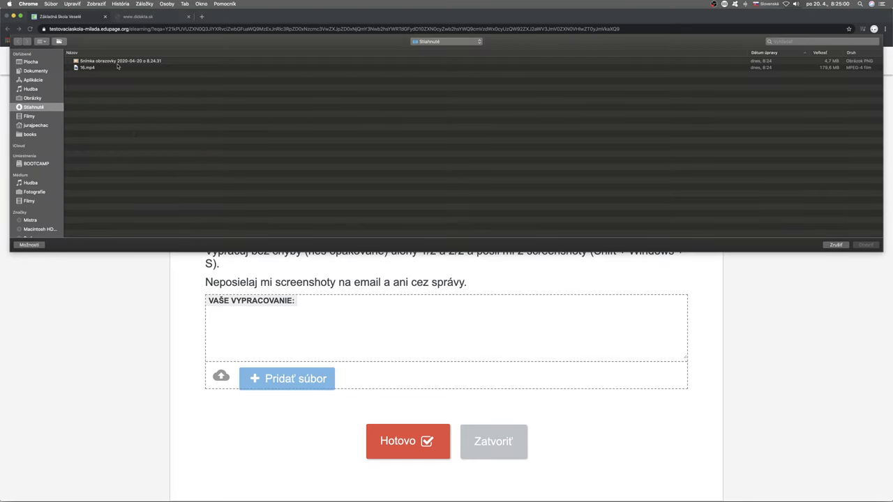
click(118, 61)
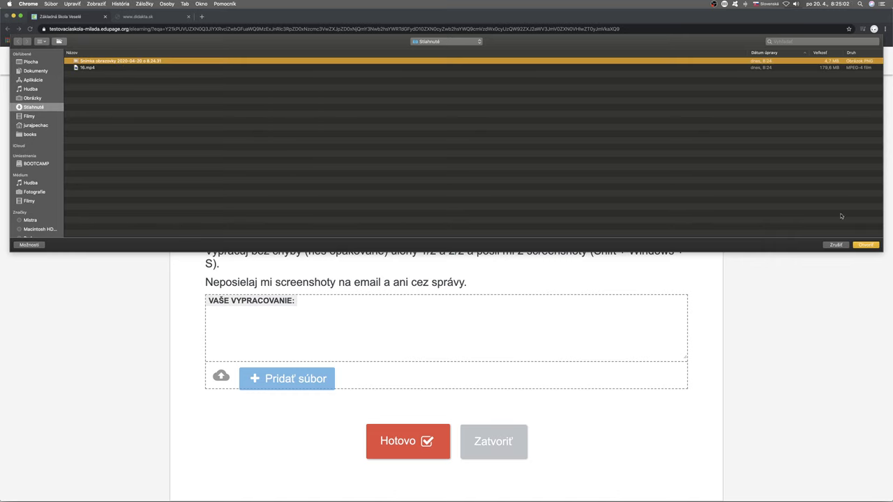
click(865, 244)
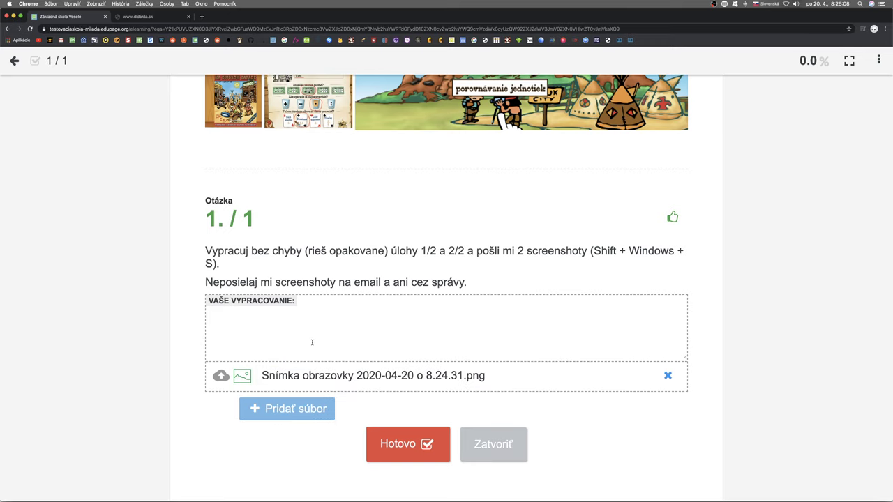
click(395, 443)
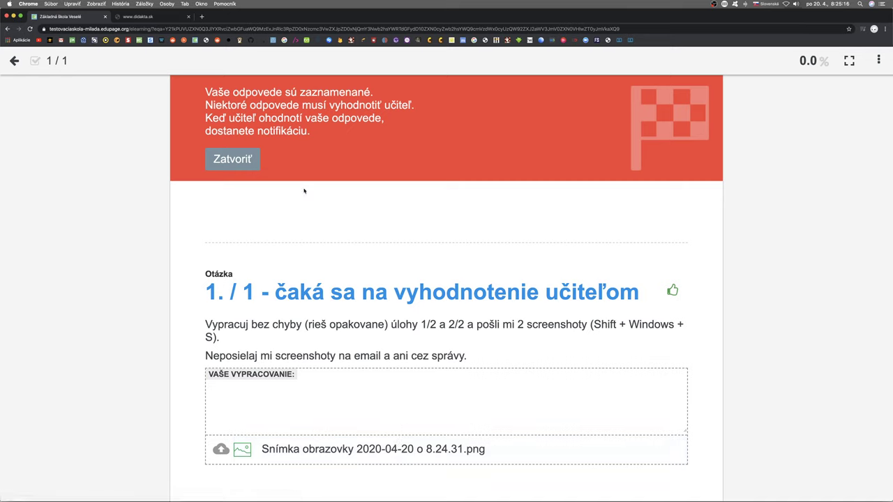
click(237, 160)
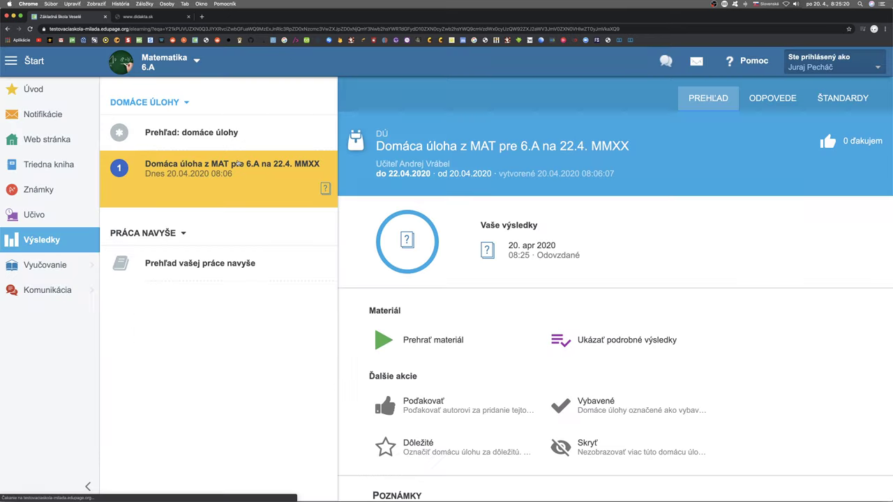
Switch to the teacher account of testovaciaskola-milada and open the homework's grades overview (Známky) from its new-results notification
click(824, 69)
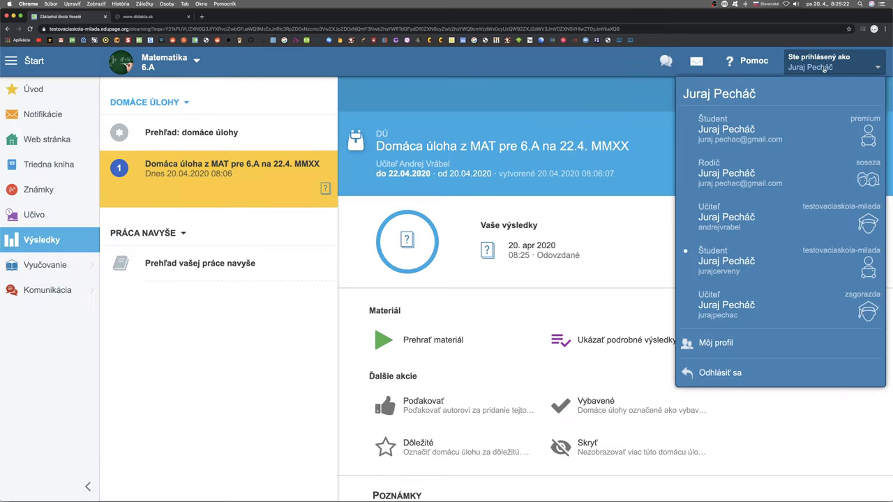
click(725, 220)
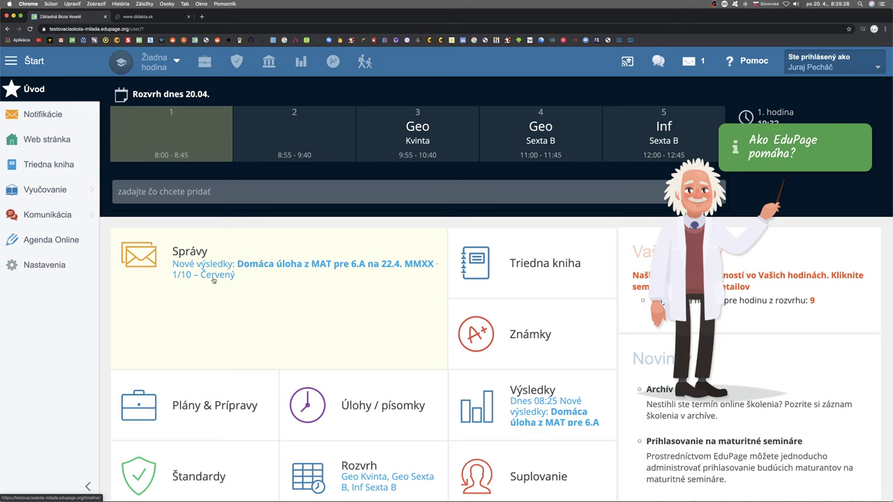
click(249, 269)
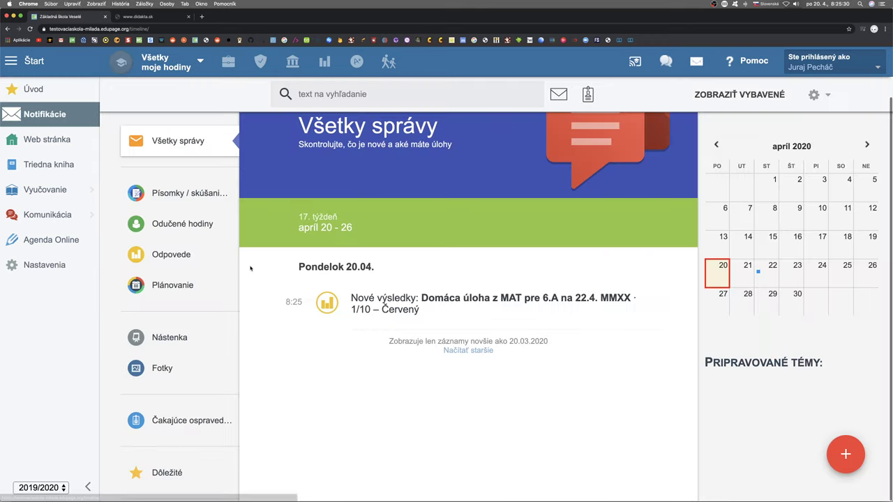
click(478, 298)
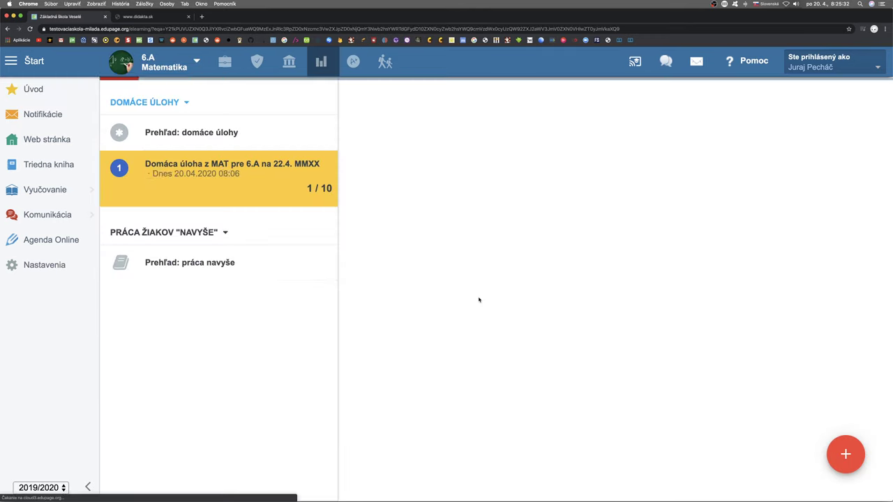
click(461, 97)
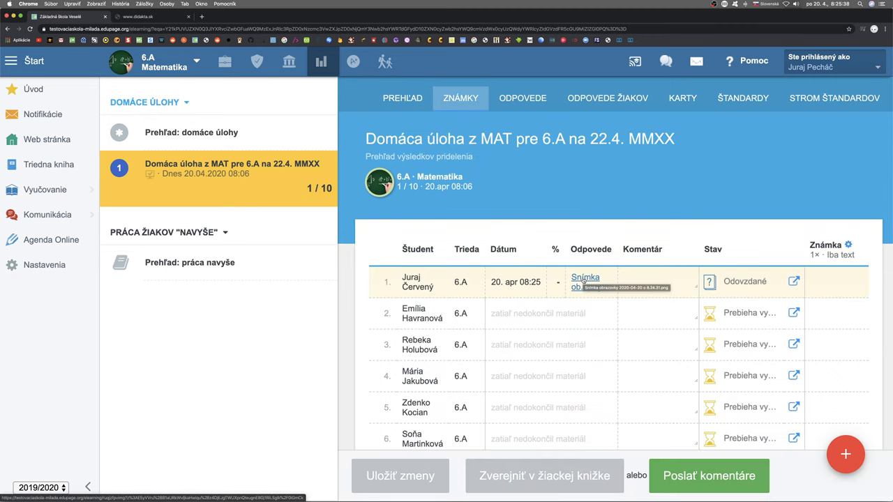
Examine the first student's submitted screenshot down to its last row, then close the image
scroll(582, 292, down, 2)
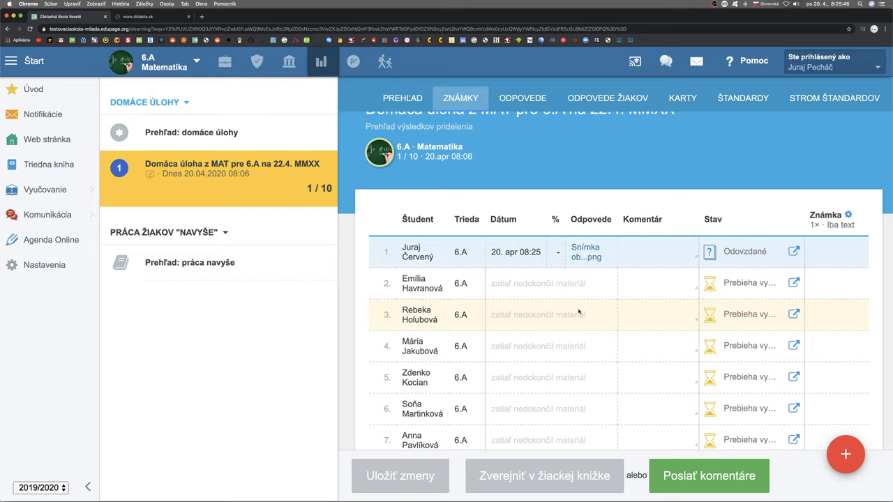
click(582, 255)
scroll(565, 328, down, 3)
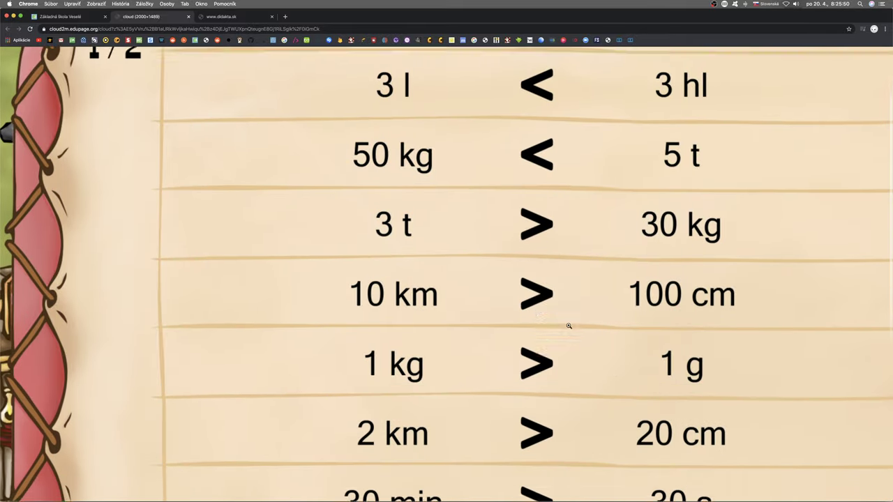
scroll(568, 326, down, 5)
scroll(574, 325, right, 5)
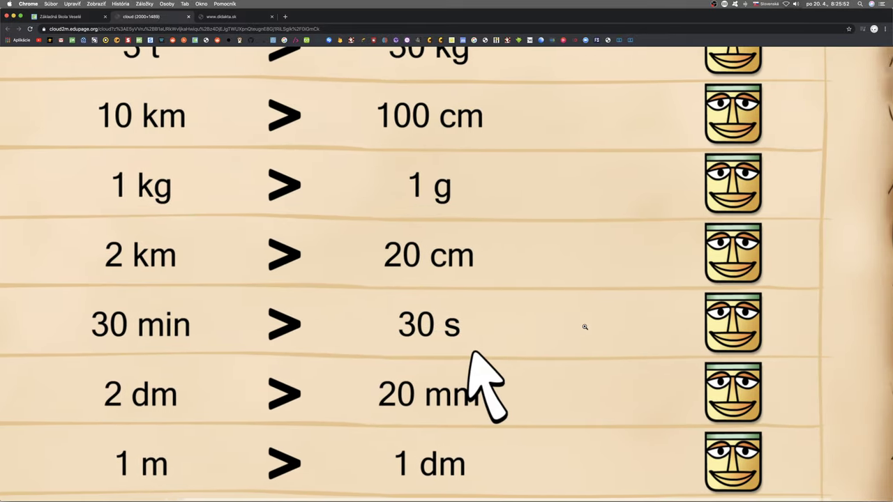
scroll(584, 326, down, 3)
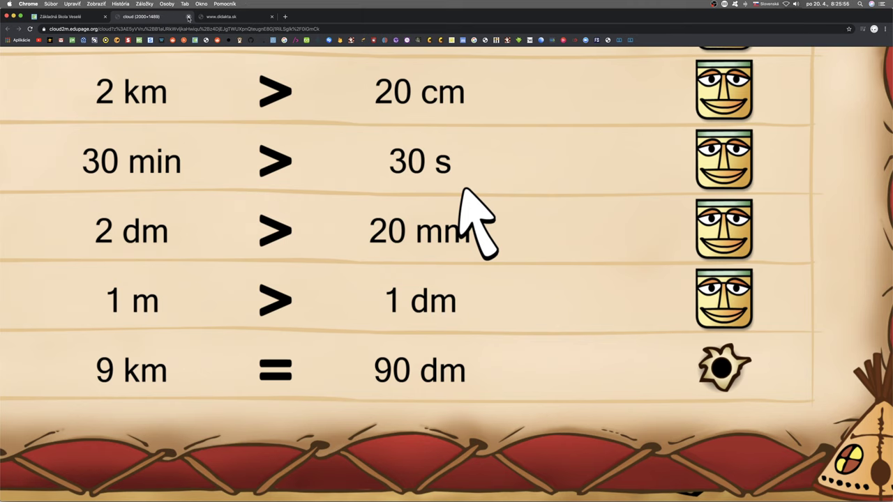
click(188, 16)
Comment "posledná úloha je chybne" on the first student's submission, set its status to Na prepracovanie and save the changes
click(640, 251)
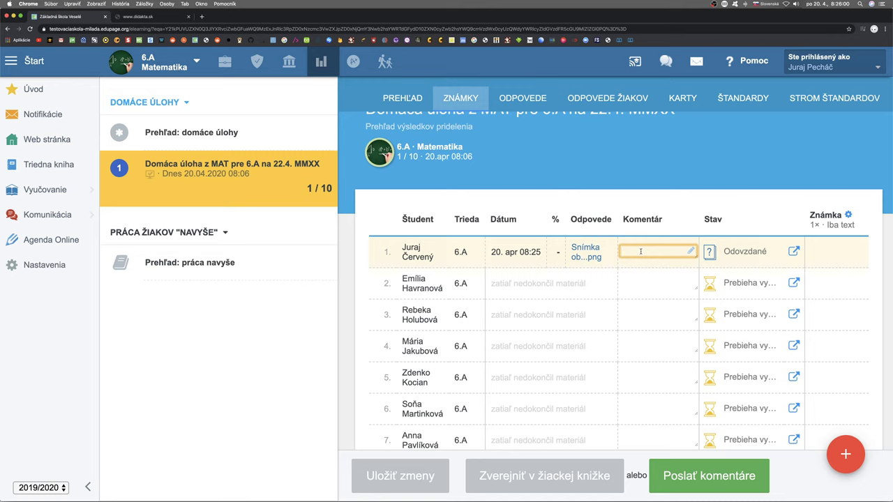
text(posled)
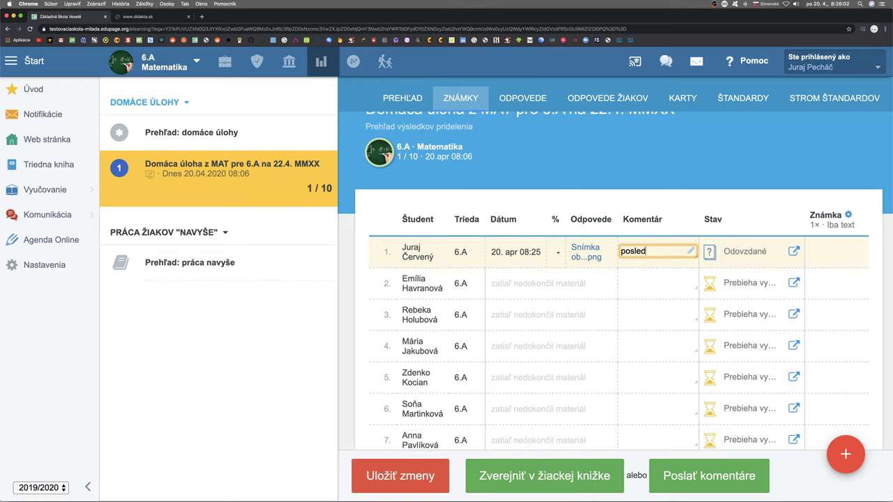
text(ná úloha je chybne)
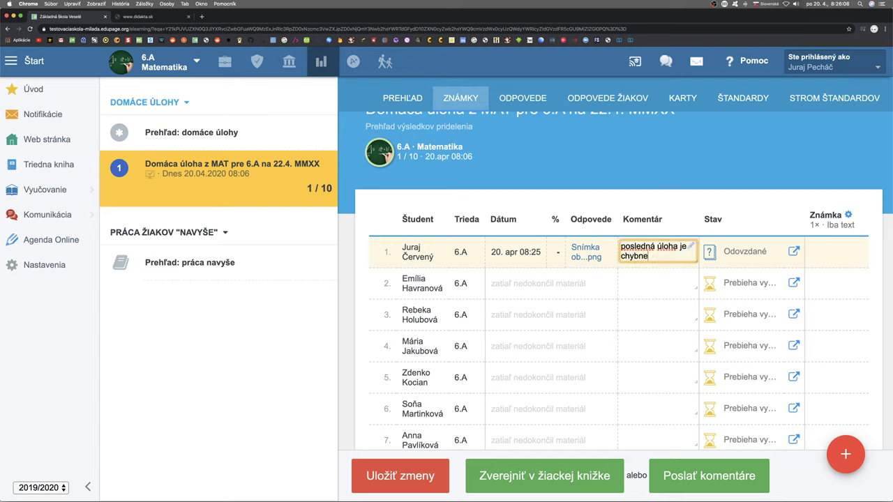
click(743, 253)
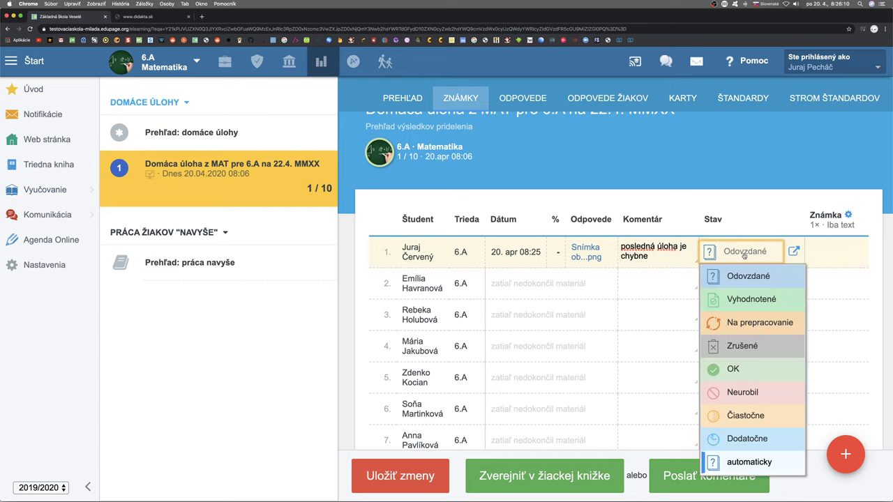
click(746, 323)
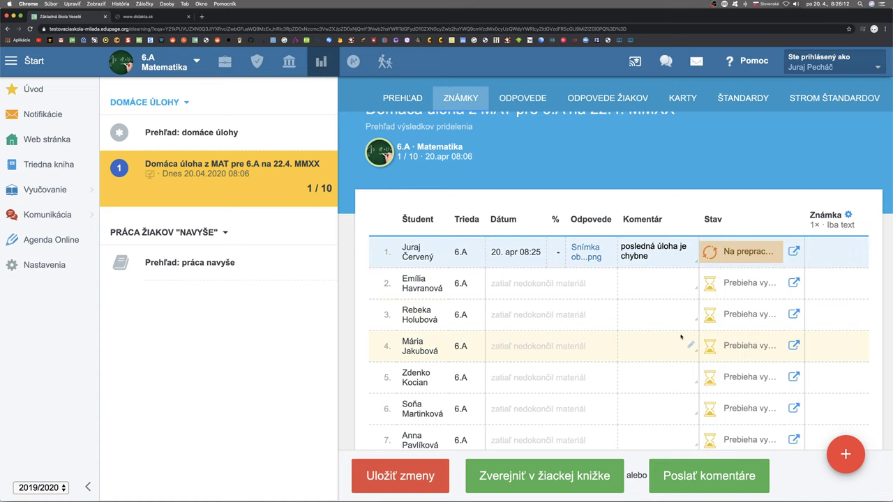
click(401, 476)
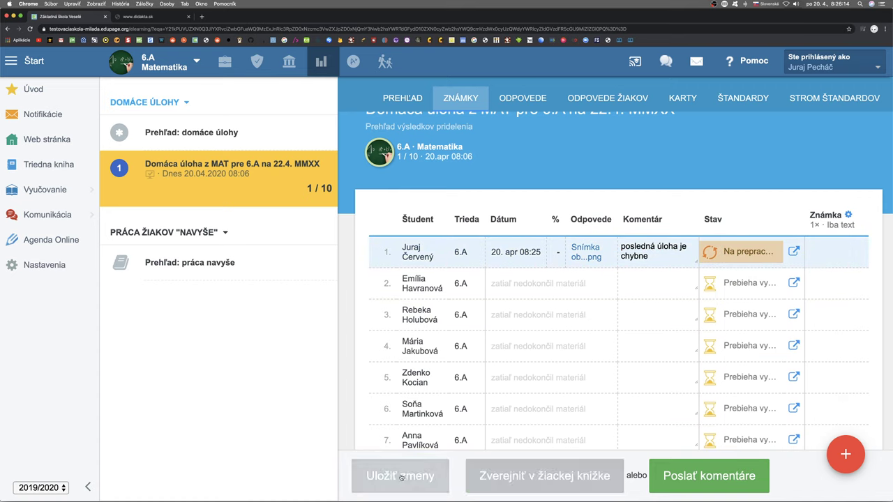
Switch to the student account of testovaciaskola-milada and open the returned maths homework's material from its notification
click(841, 70)
click(725, 258)
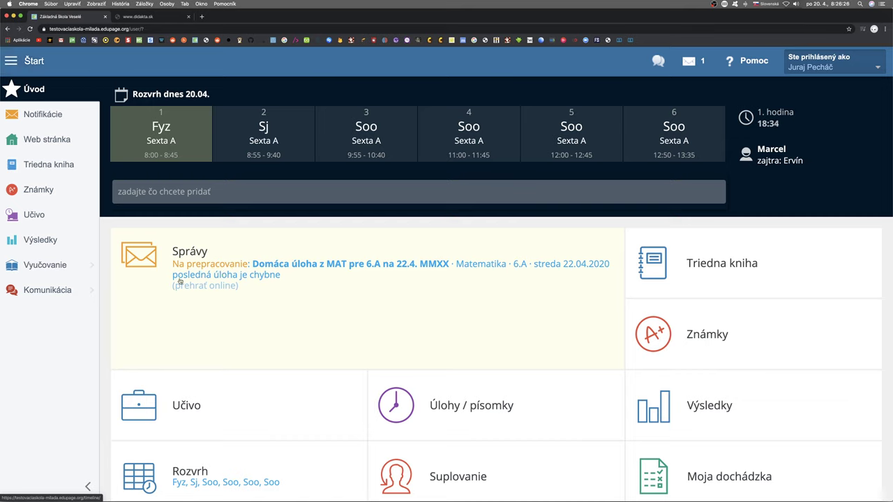
click(262, 279)
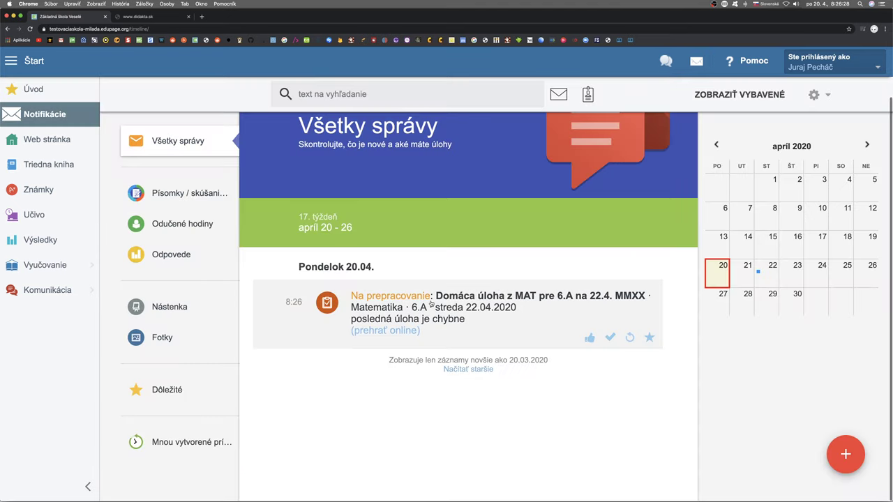
click(392, 332)
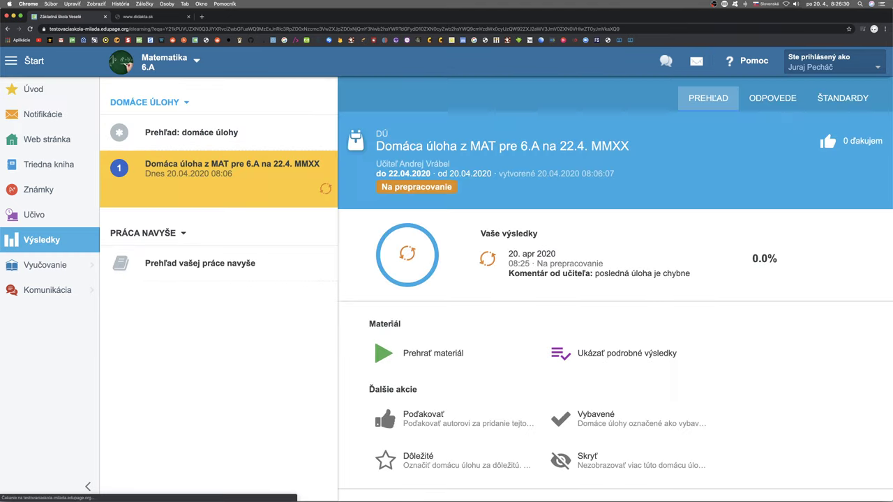
click(440, 358)
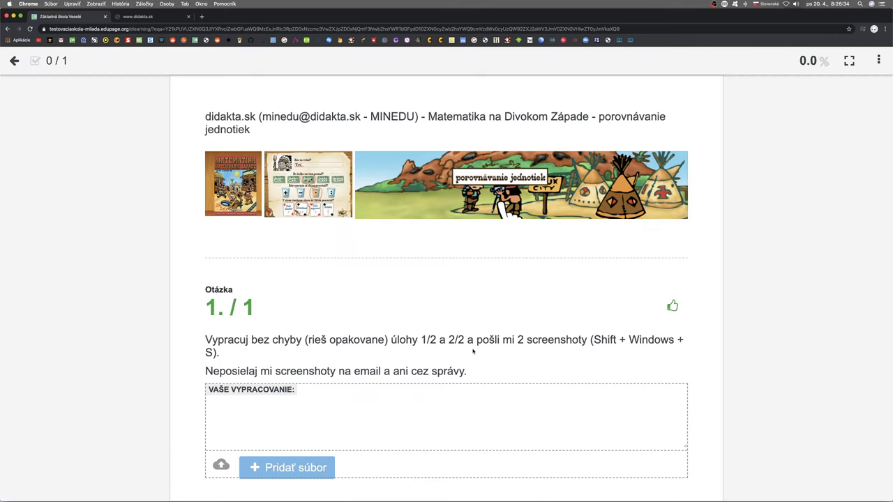
scroll(473, 352, down, 1)
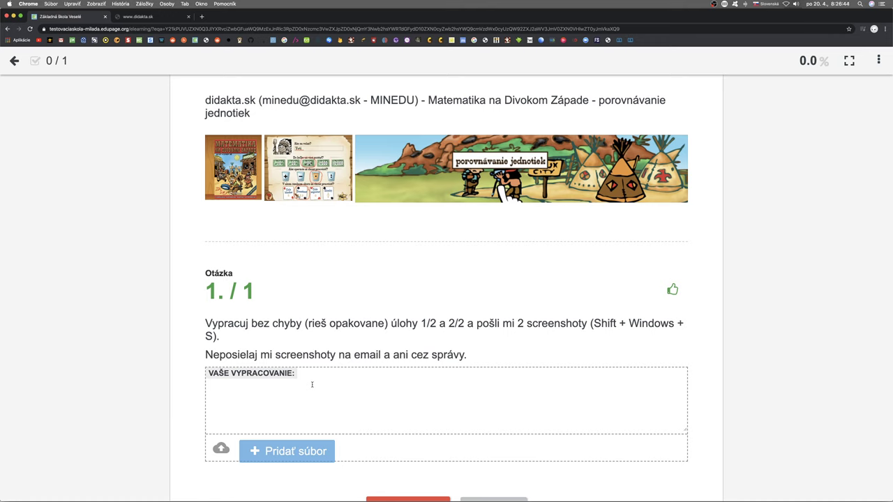
Switch to the didakta.sk exercise in full screen and request a different set of unit-comparison problems
click(157, 17)
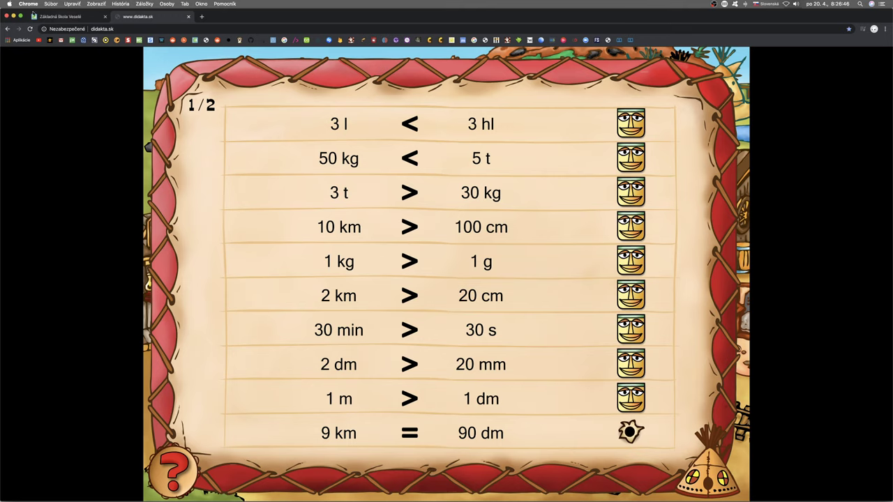
click(22, 17)
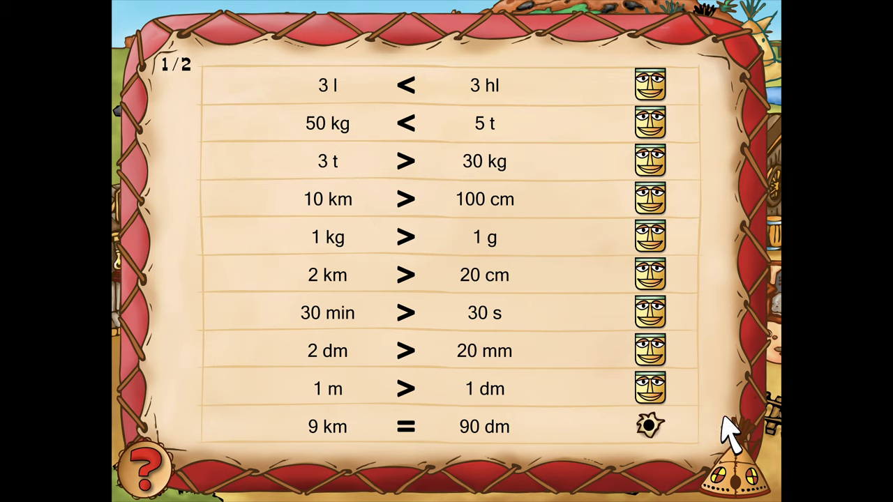
click(731, 453)
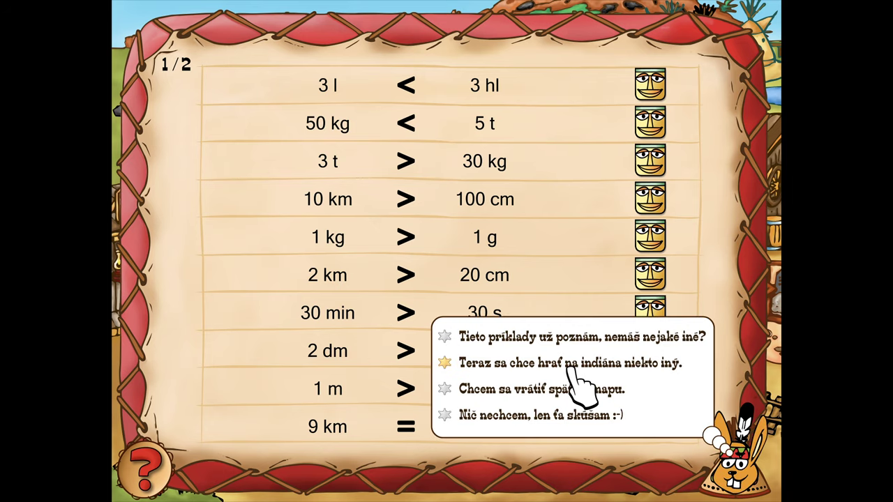
click(576, 349)
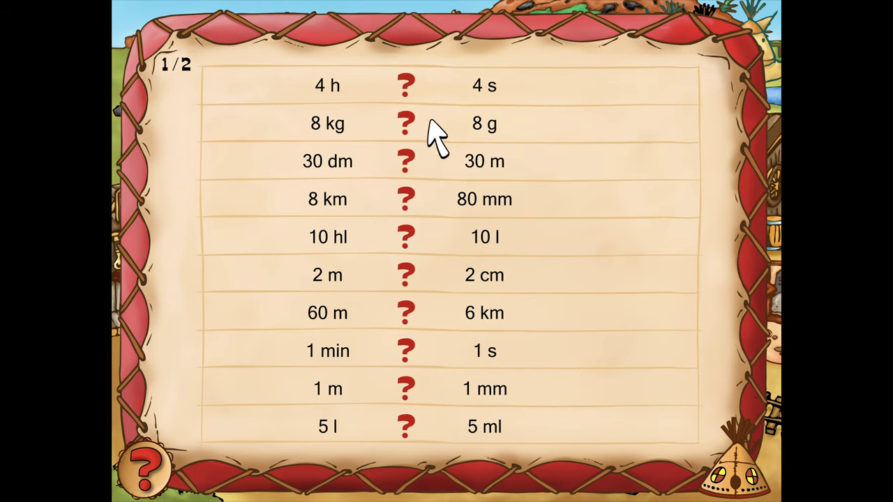
Set the comparison sign to > for both 4 h and 4 s, and 8 kg and 8 g
click(408, 89)
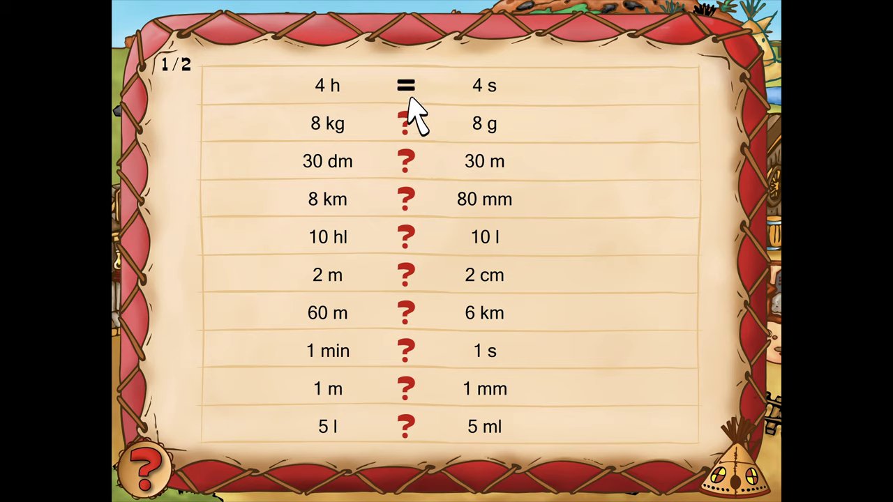
click(408, 88)
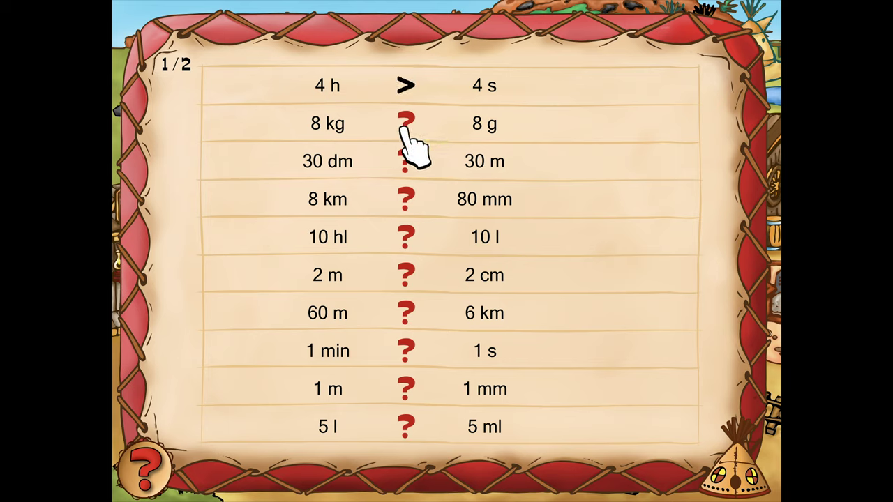
click(408, 125)
click(405, 126)
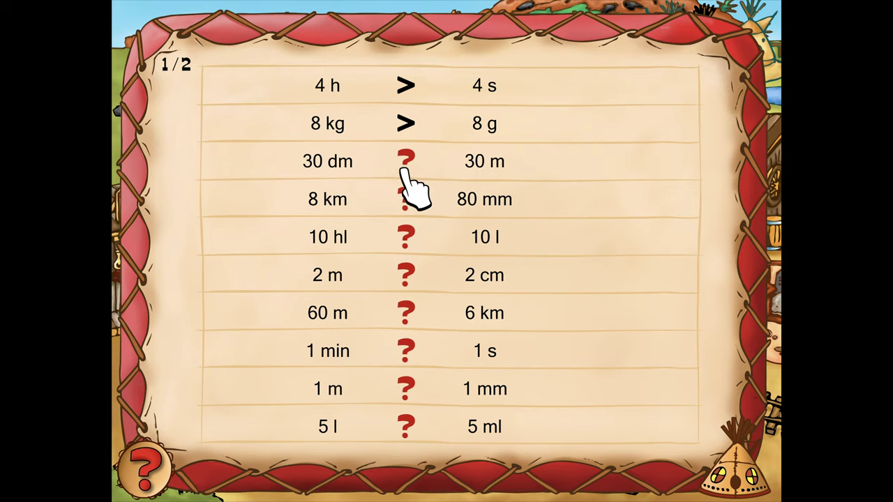
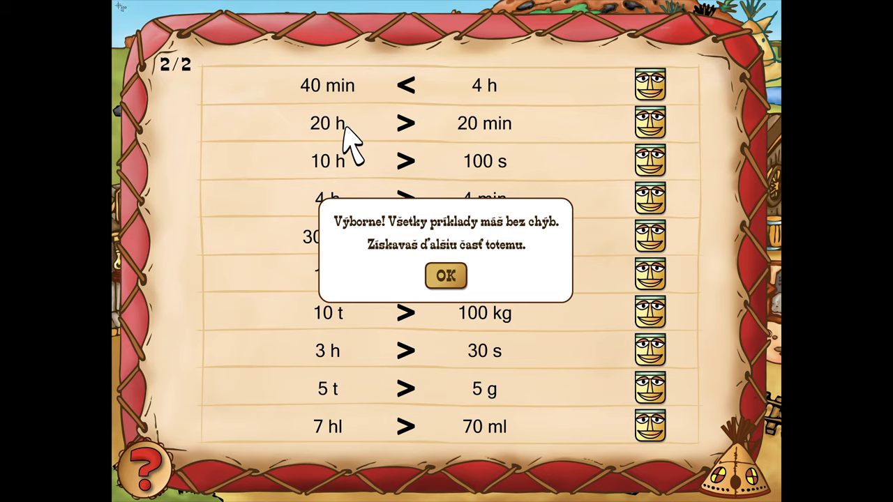
Capture a screenshot of the whole finished 2/2 exercise and dismiss its success message
drag(117, 4, 784, 499)
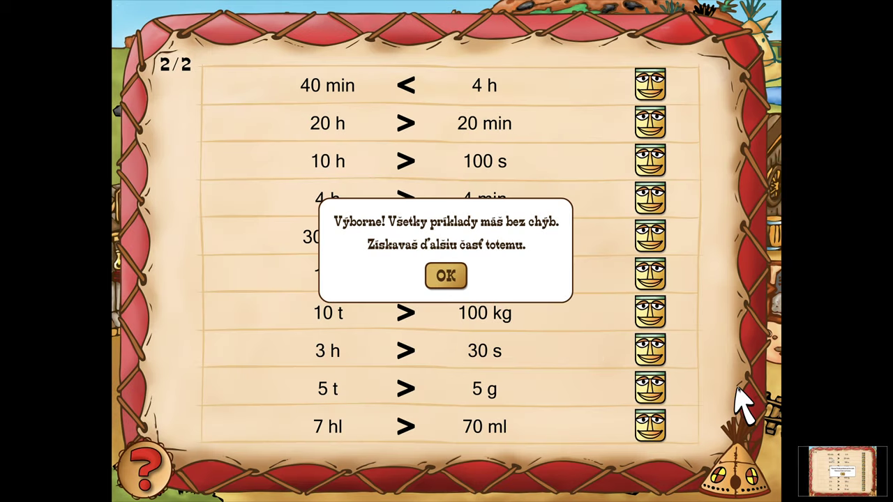
click(454, 279)
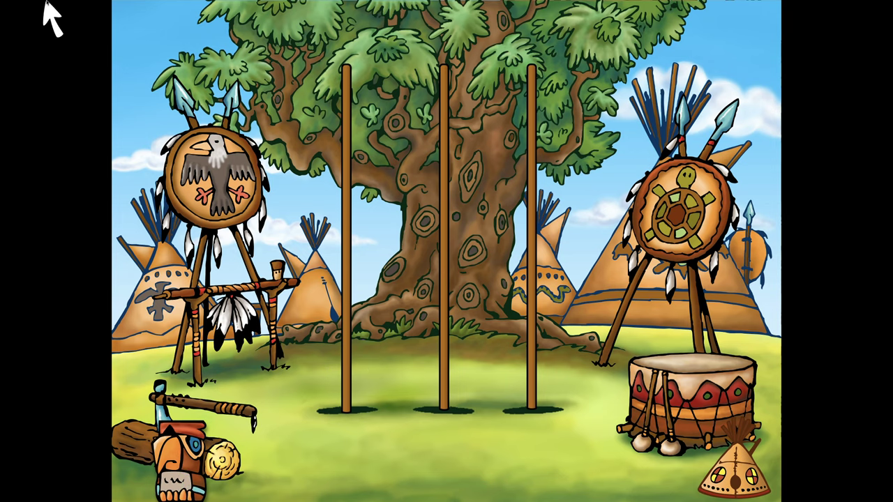
Leave the full-screen view of the exercise and return to the homework question in EduPage
mouse_move(44, 4)
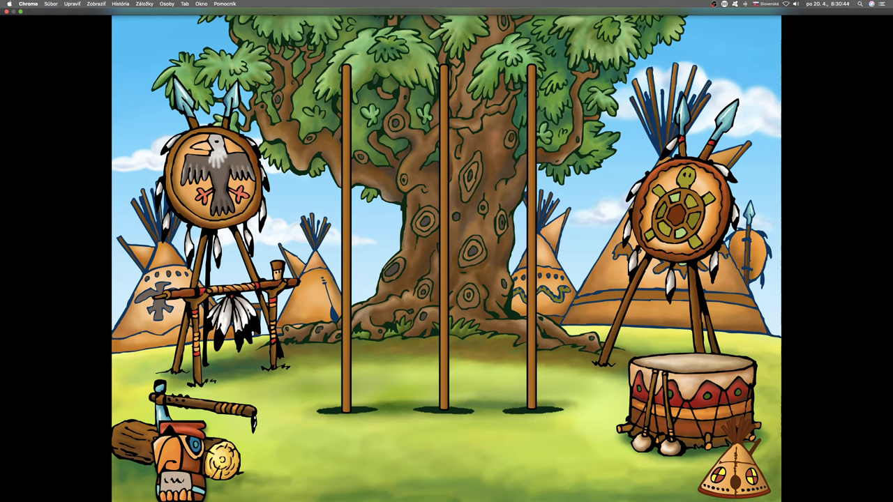
click(28, 4)
click(14, 23)
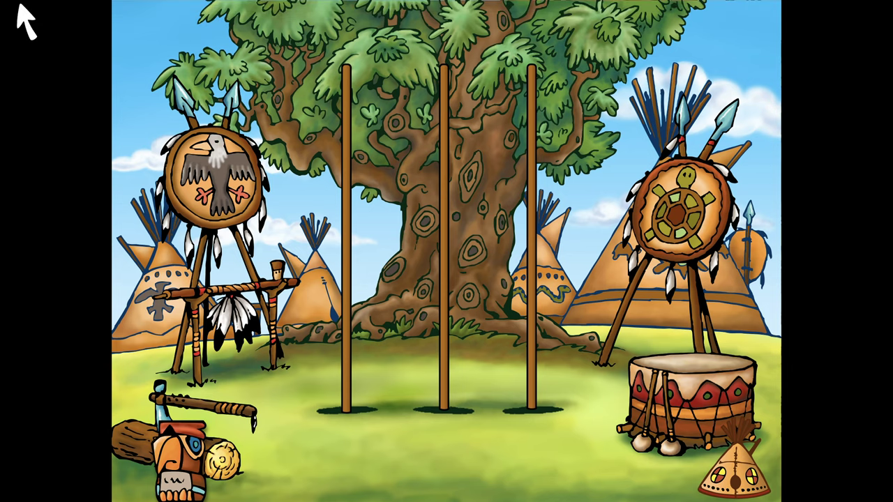
click(25, 3)
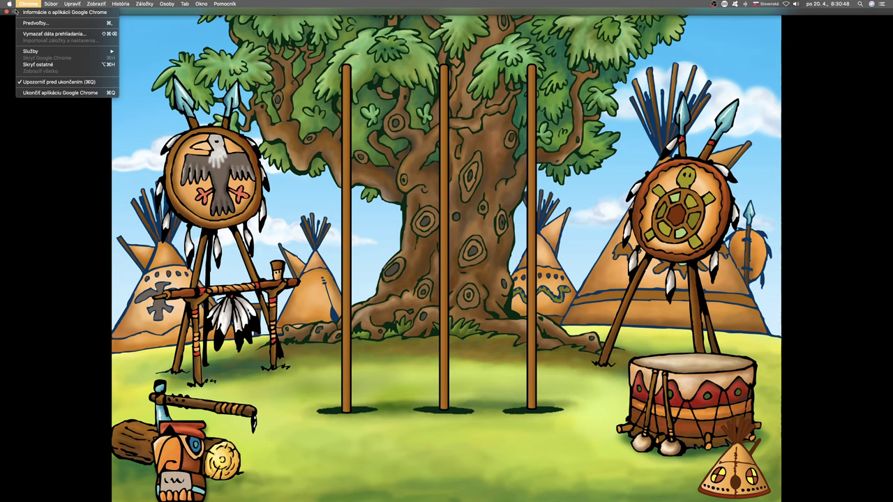
click(9, 26)
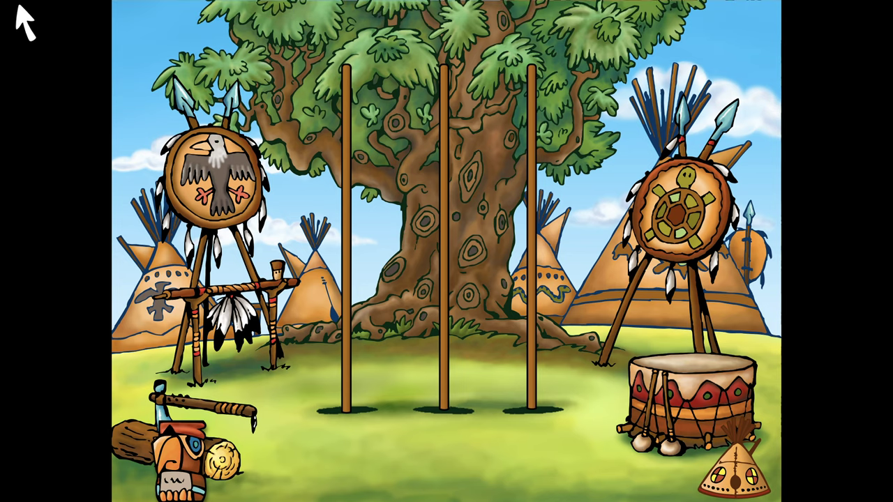
mouse_move(14, 1)
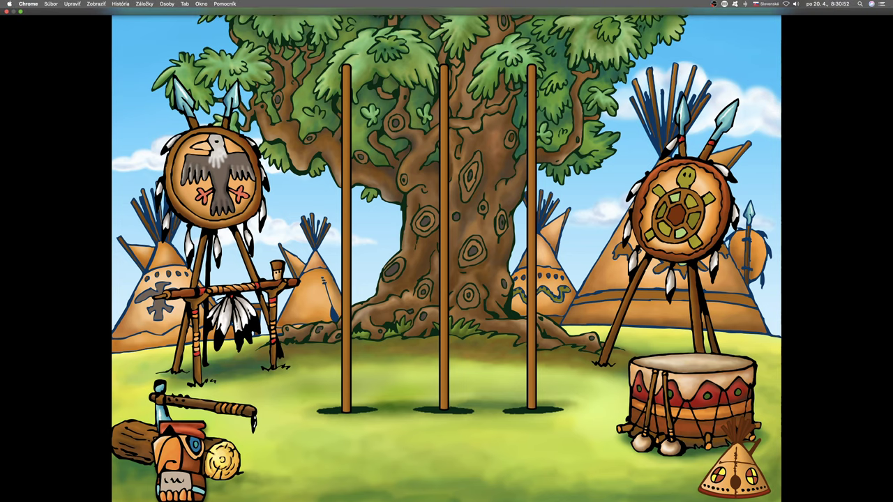
click(21, 12)
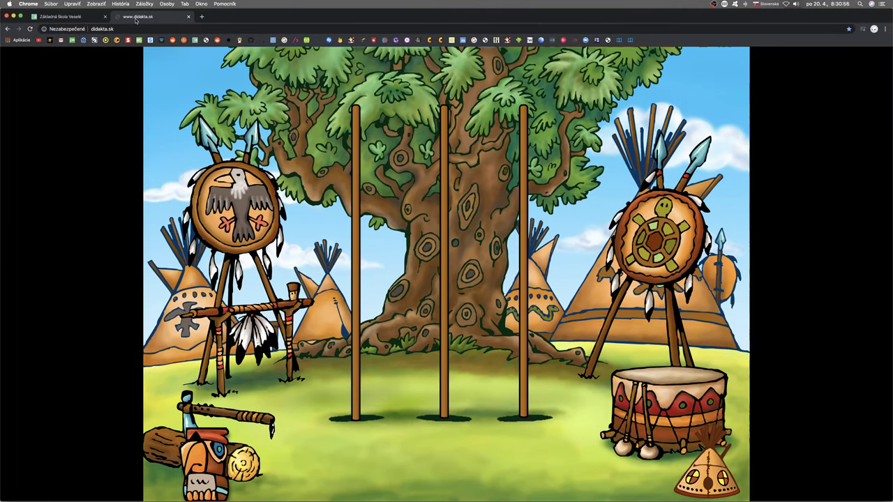
click(69, 20)
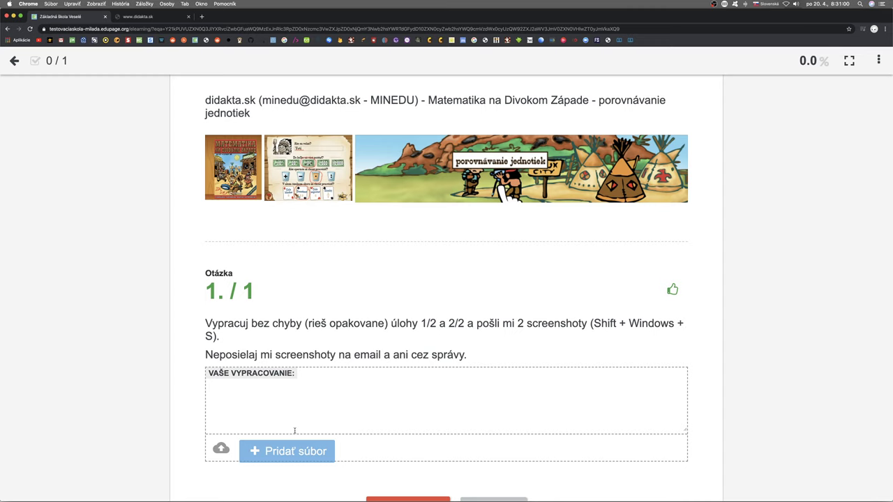
Attach the Snímka obrazovky 2020-04-20 o 8.28.20 and o 8.30.17 images from the Stiahnuté folder to the homework answer
click(109, 480)
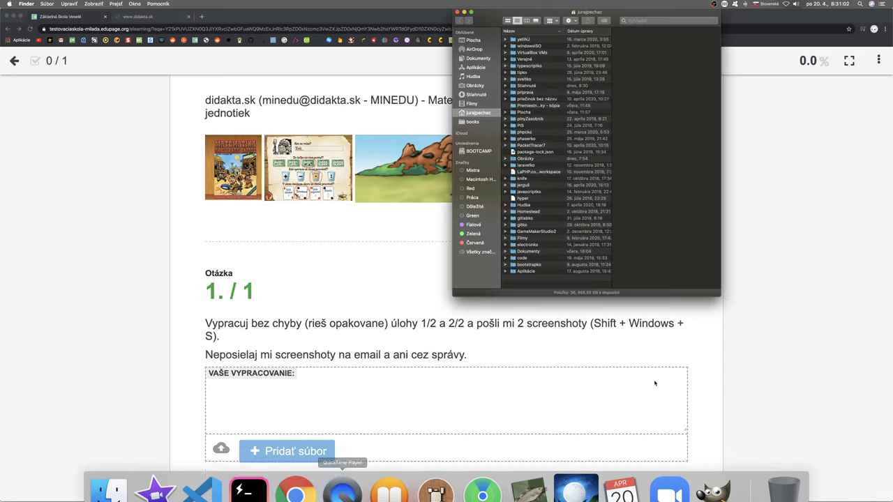
click(478, 94)
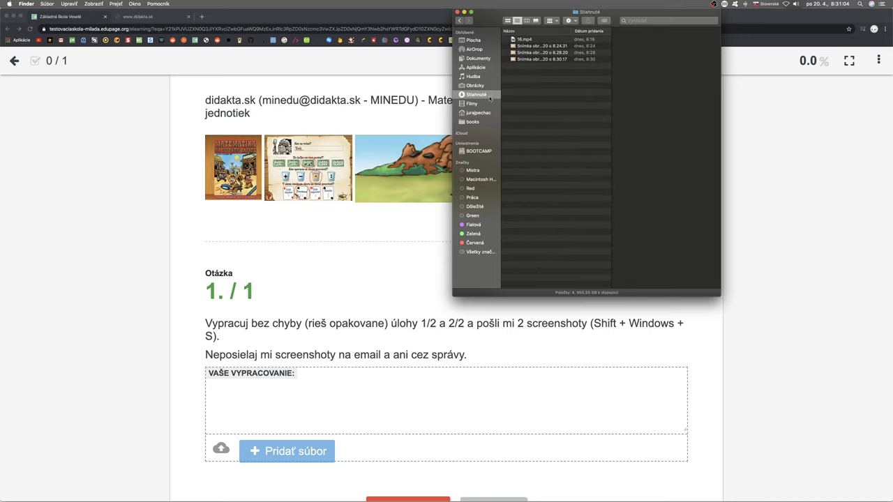
click(534, 53)
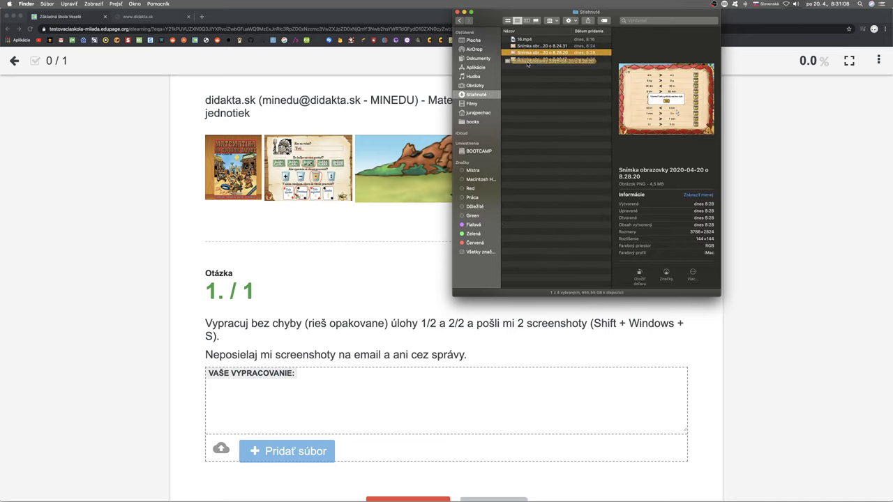
drag(534, 53, 288, 395)
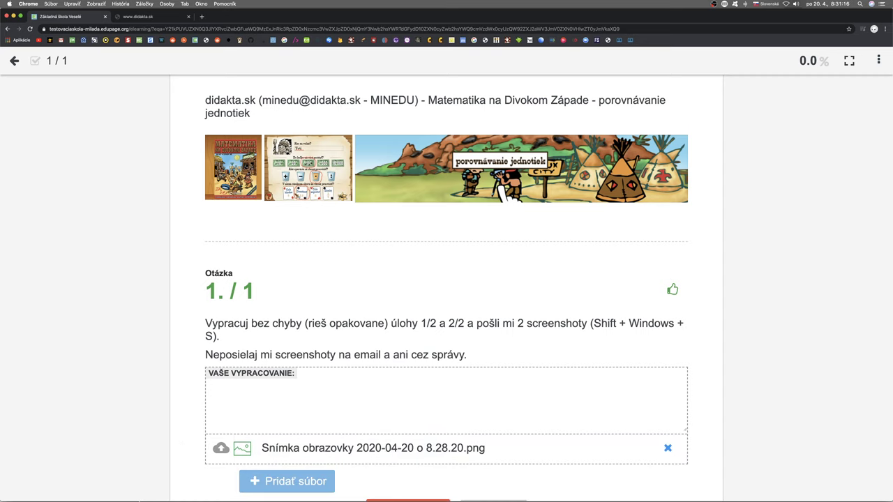
click(110, 480)
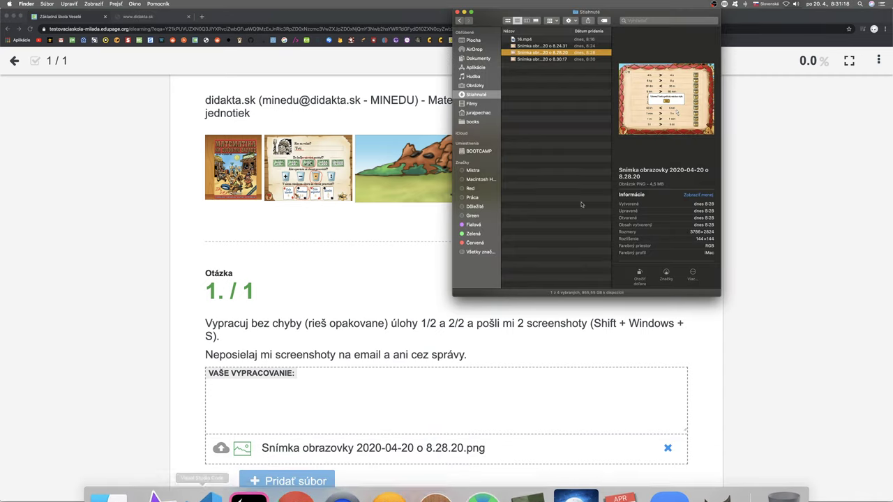
drag(538, 60, 352, 397)
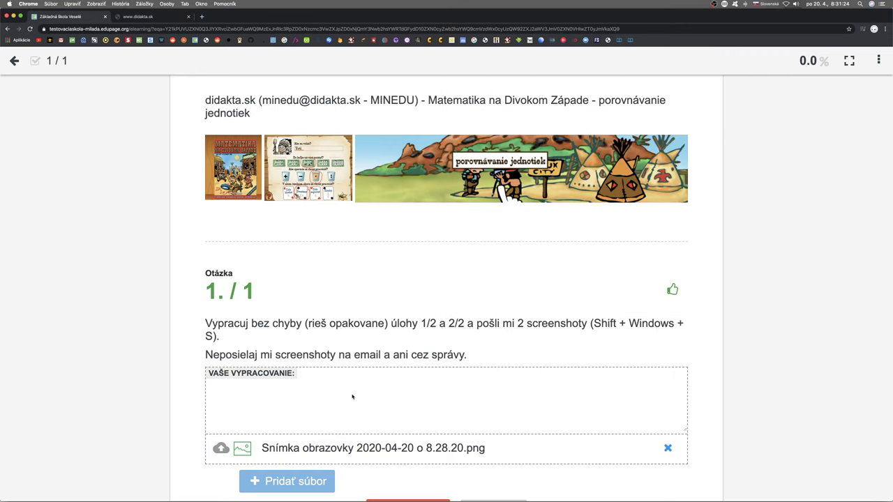
Submit the reworked homework as finished and close the material
scroll(378, 414, down, 2)
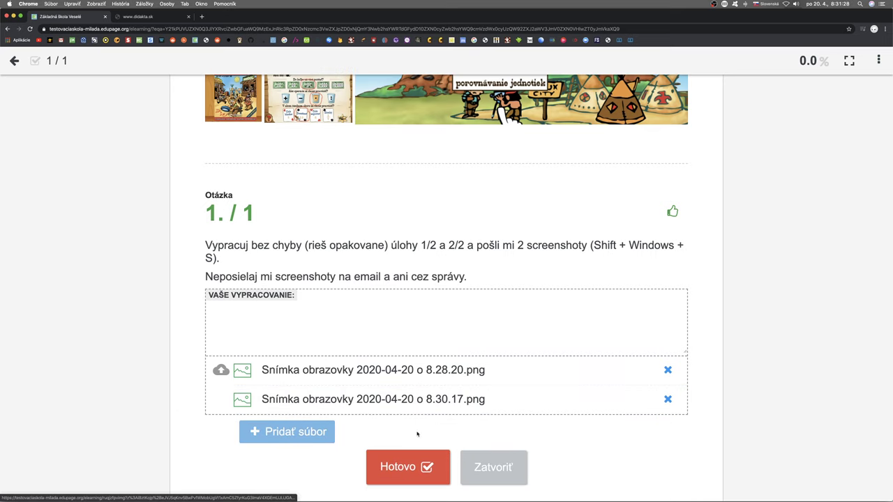
click(403, 469)
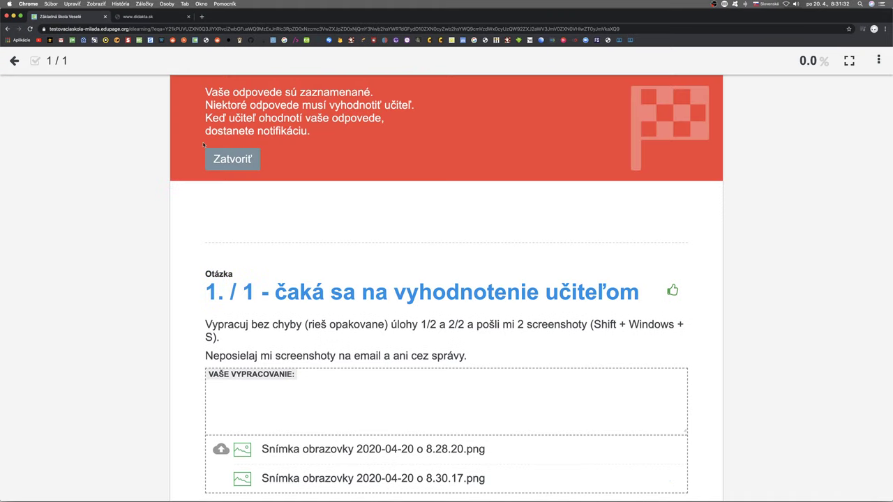
click(235, 160)
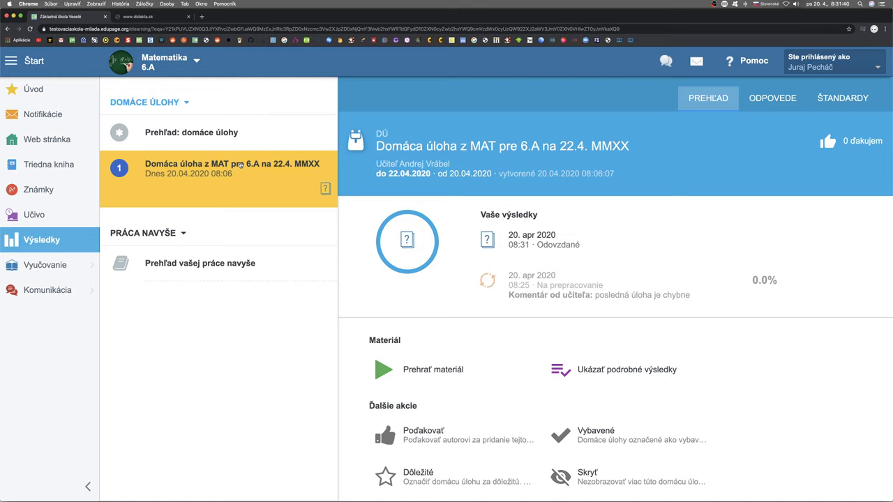
Switch to the teacher account in full screen and open the homework's Známky overview from its new-results notification
click(818, 69)
click(734, 221)
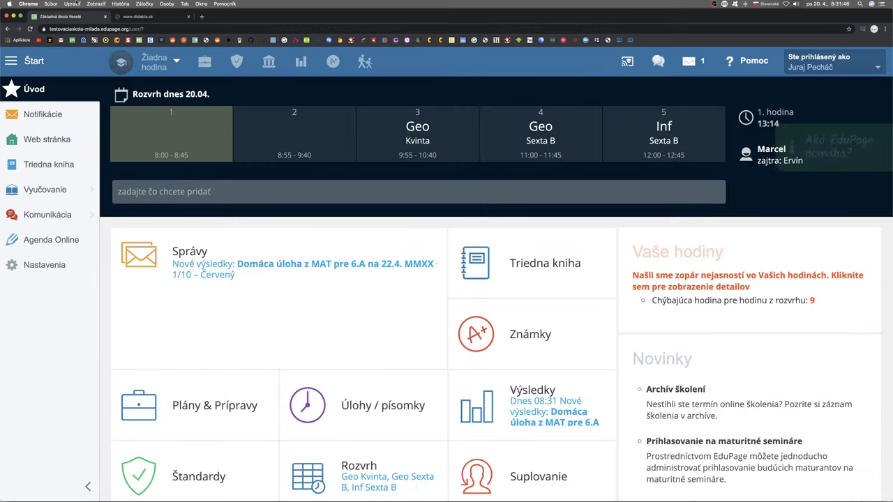
click(20, 17)
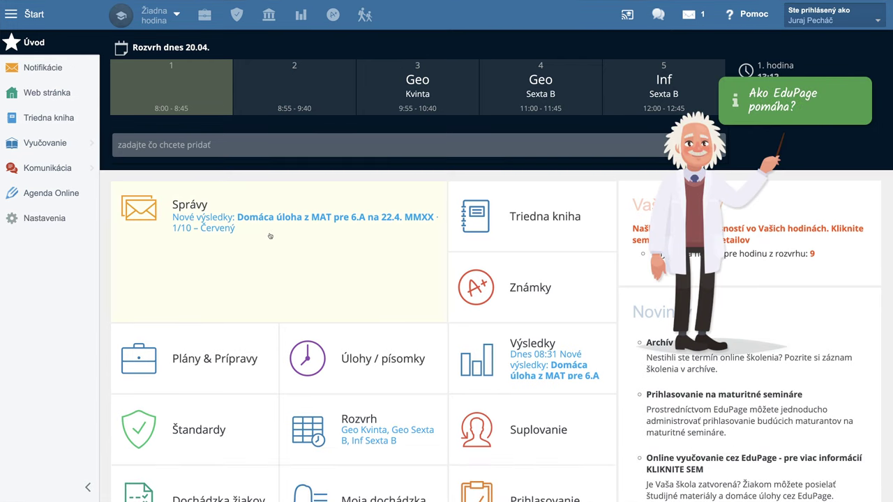
click(292, 218)
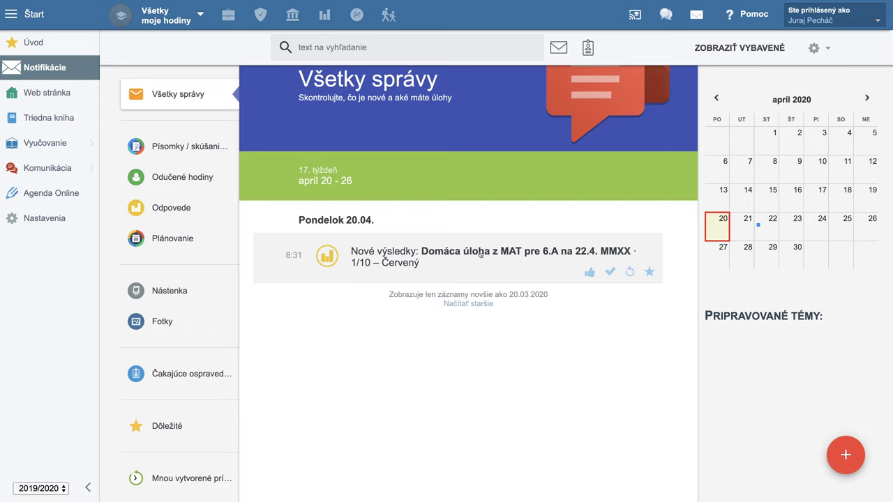
click(473, 254)
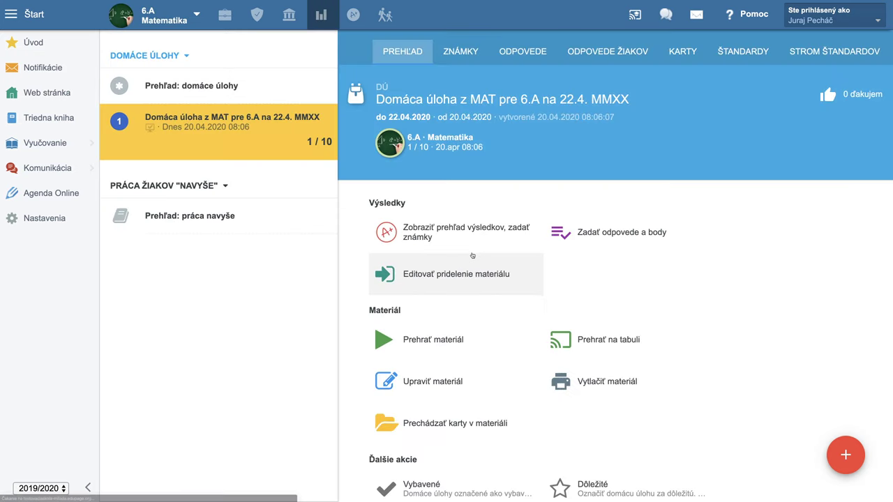
click(460, 55)
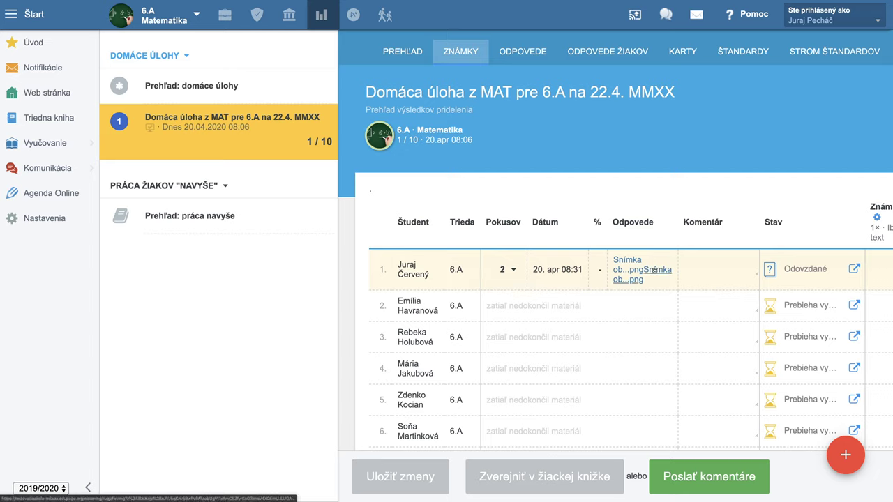
Expand the first student's attempts, view the first screenshot of the latest submission, and close the image
click(514, 271)
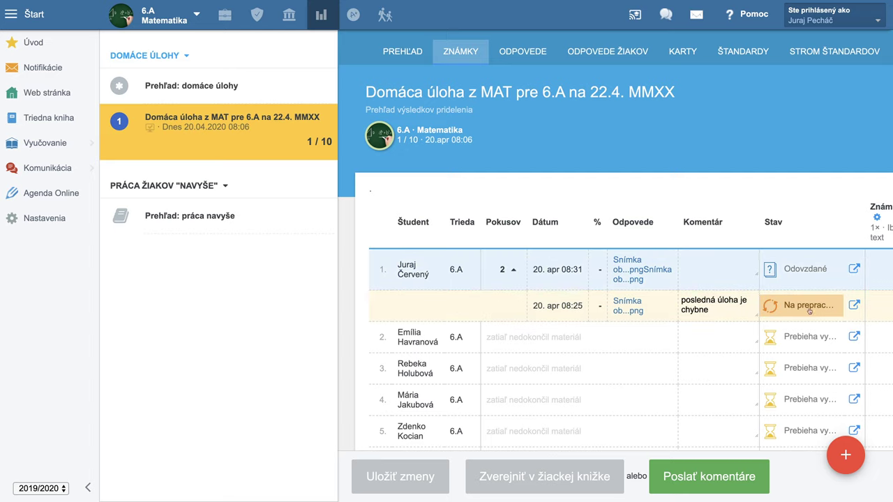
click(627, 261)
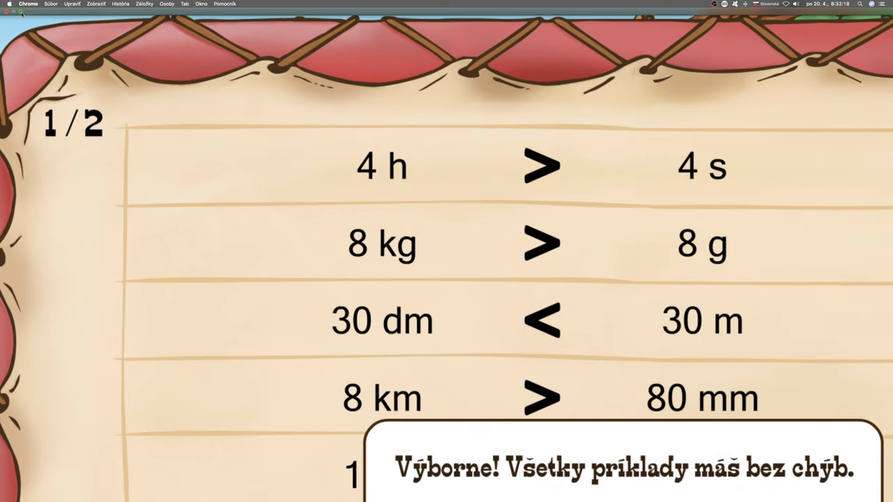
click(21, 12)
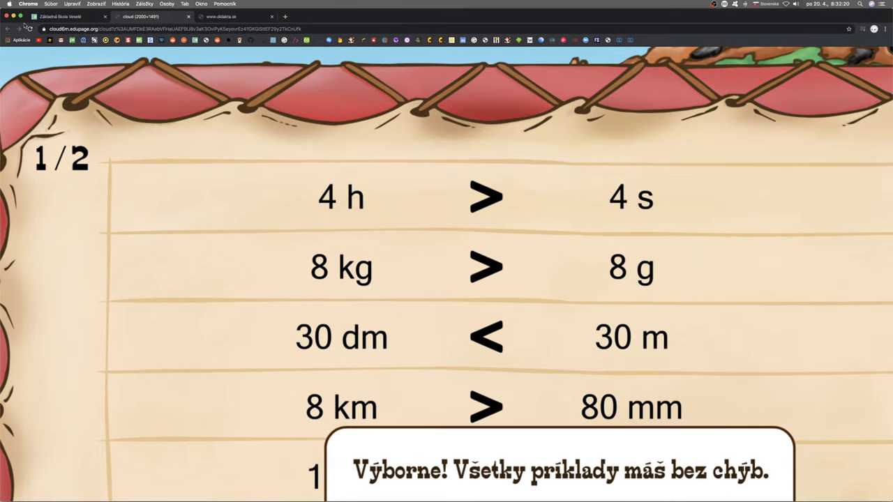
click(189, 16)
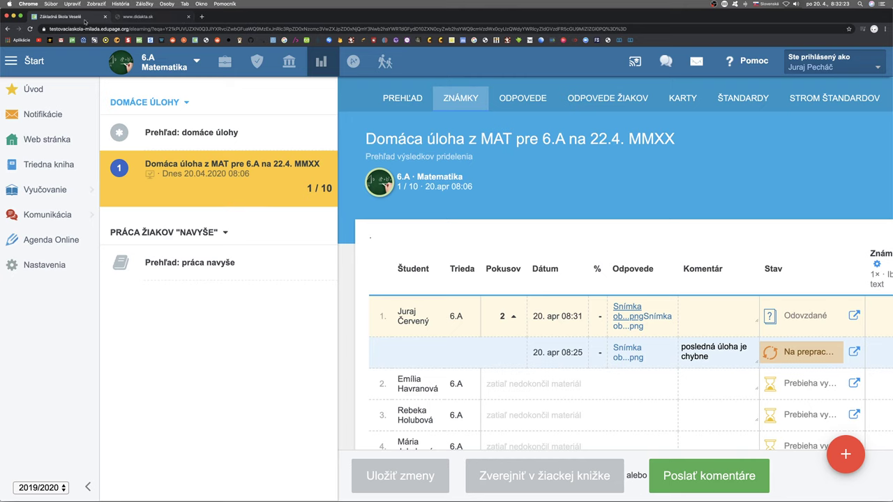
View the second screenshot of the first student's latest submission, close the image, and return the homework overview to full screen
click(631, 326)
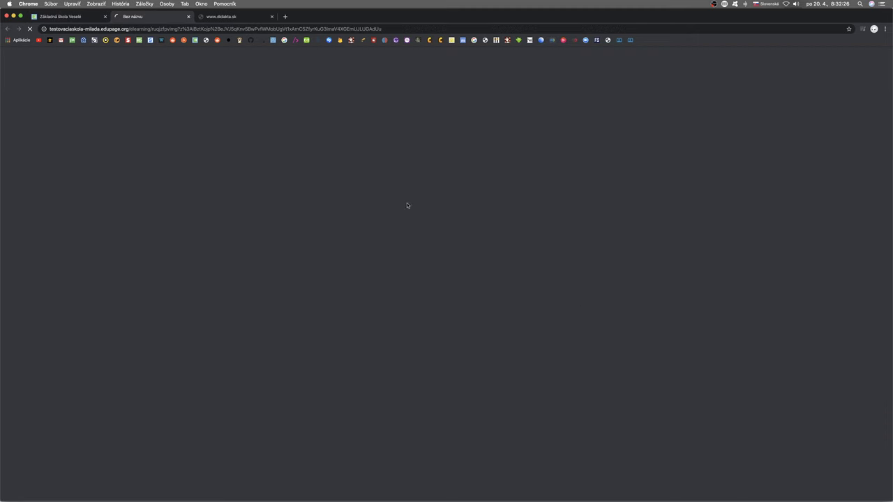
scroll(508, 291, down, 5)
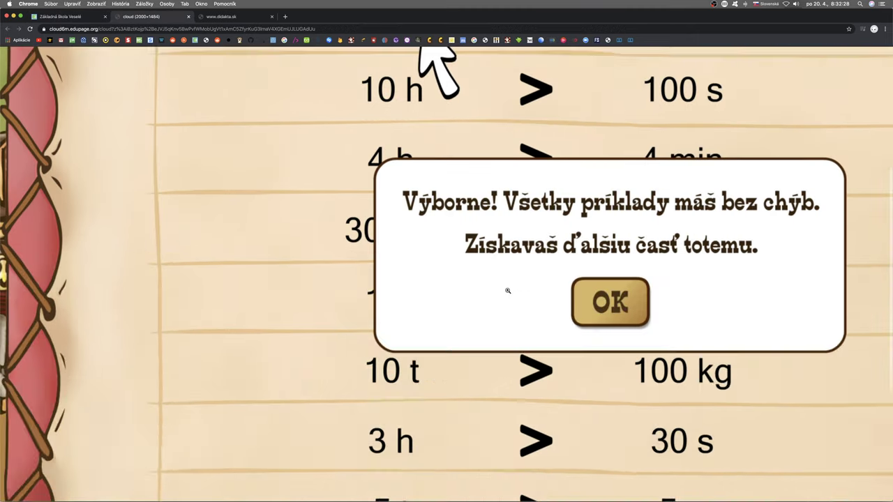
scroll(508, 291, up, 5)
click(40, 62)
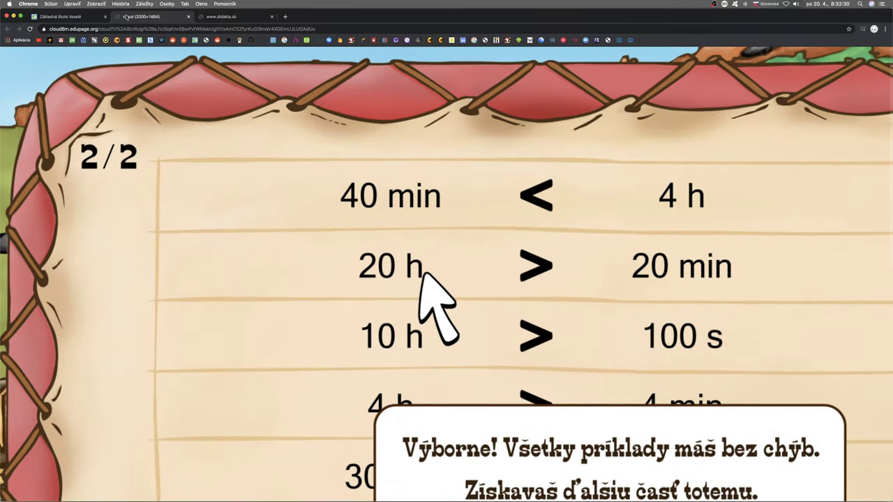
click(188, 16)
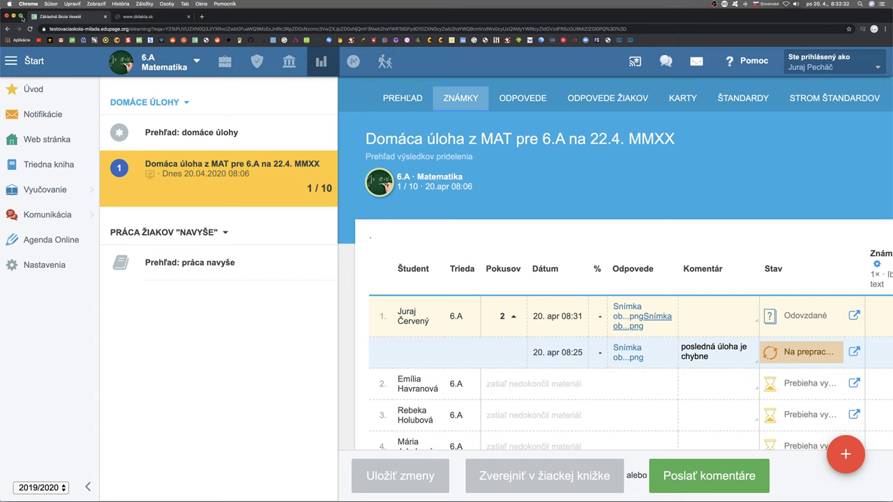
click(23, 16)
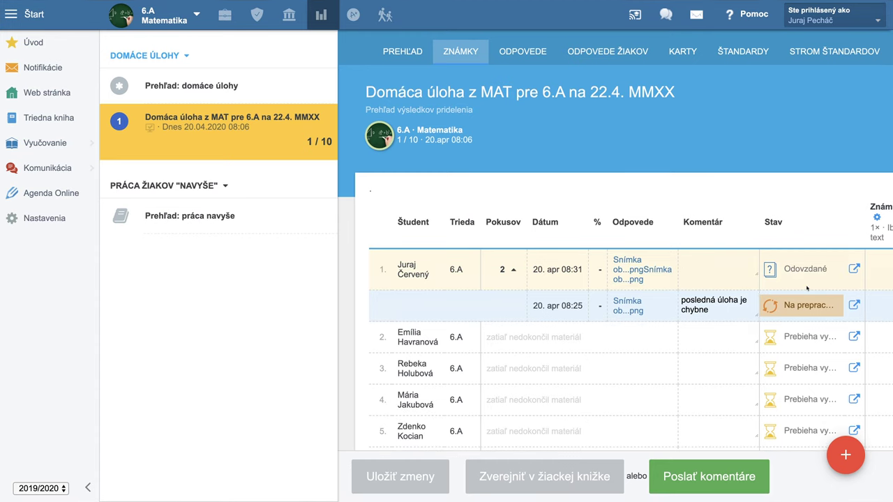
Clear the teacher's comment on the first student's earlier attempt from 08:25
scroll(767, 282, right, 2)
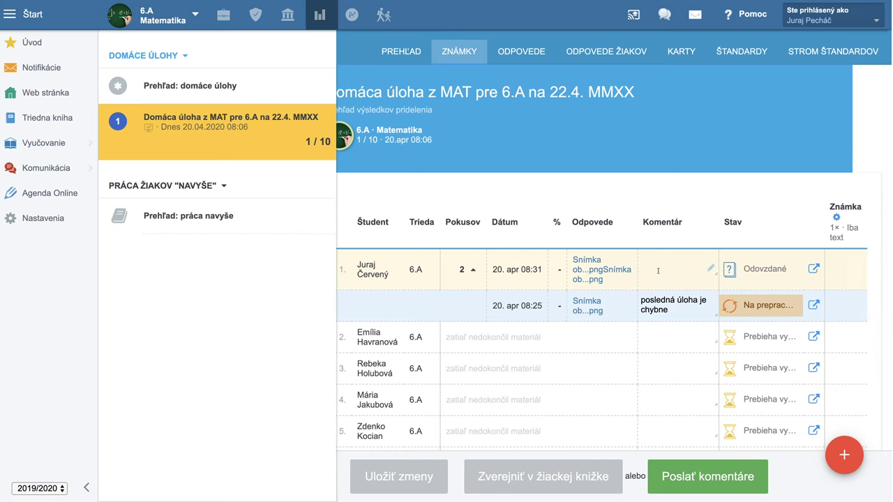
click(668, 308)
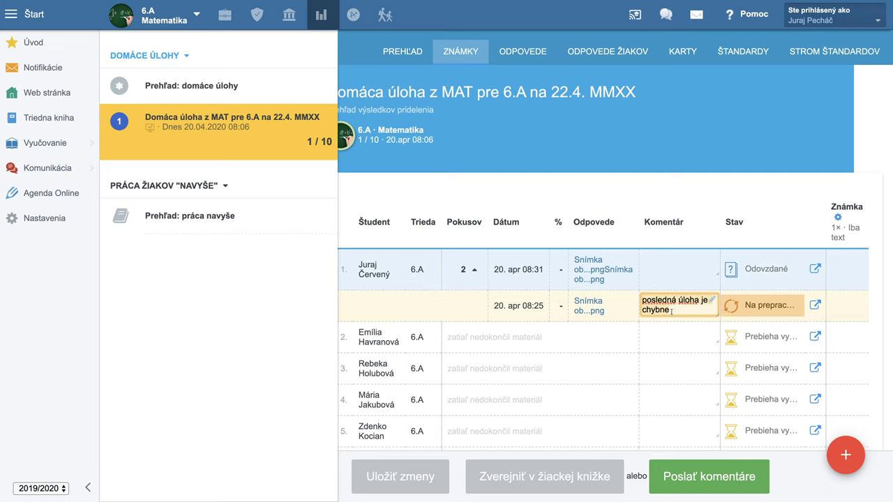
key(ctrl+a)
key(BackSpace)
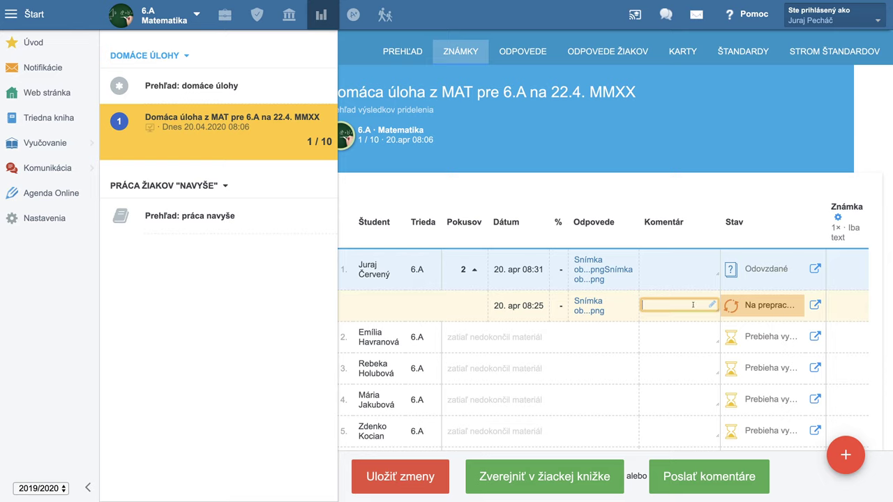
Give the first student's 08:31 attempt the grade "k" and the comment "nakoniec to vyšlo!"
click(833, 272)
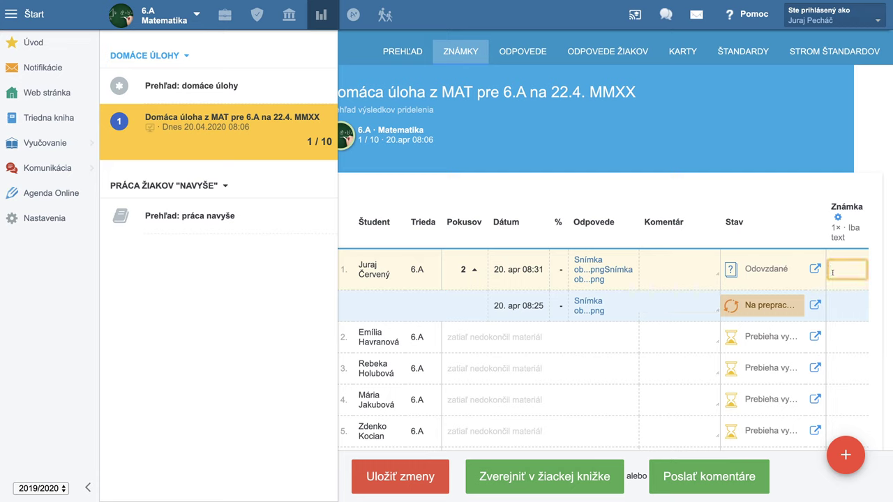
text(k)
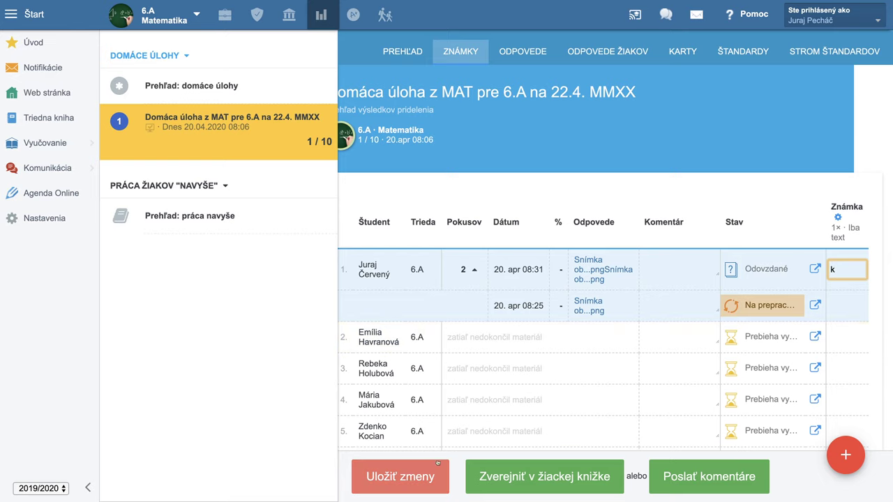
click(665, 273)
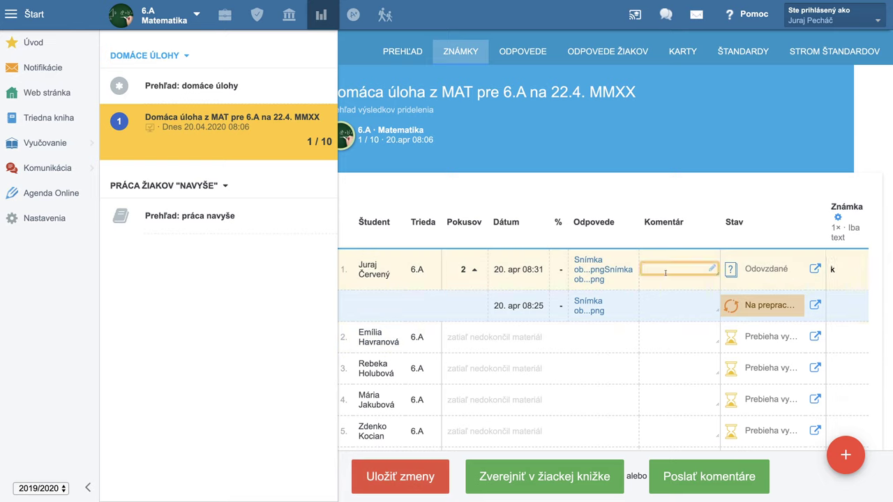
text(nakoniec to vyšlo!)
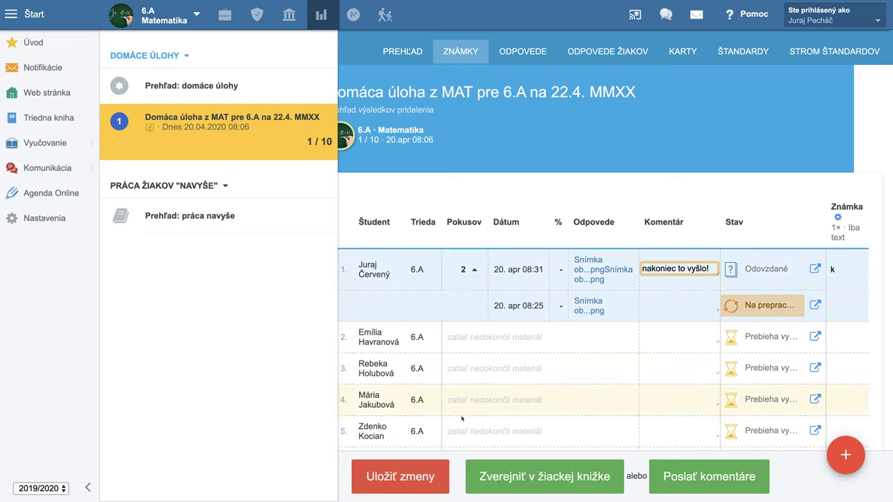
Save the grading changes and publish them to the student record book as a new event
click(410, 475)
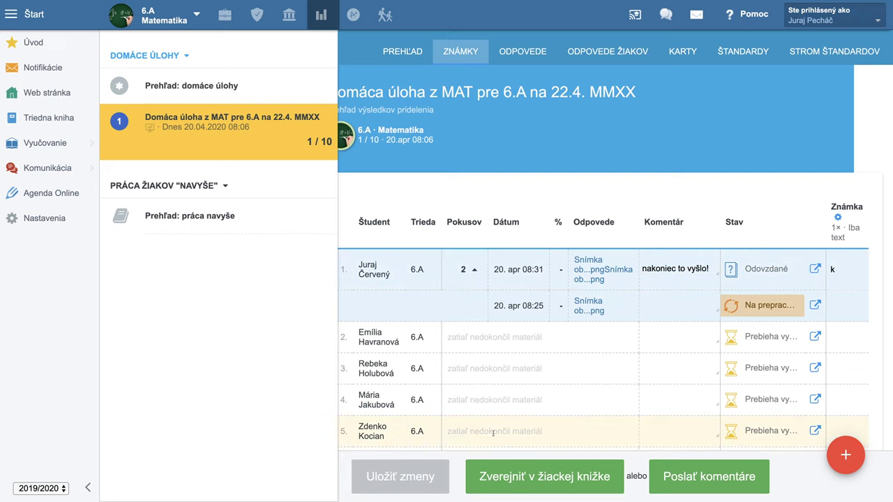
click(544, 477)
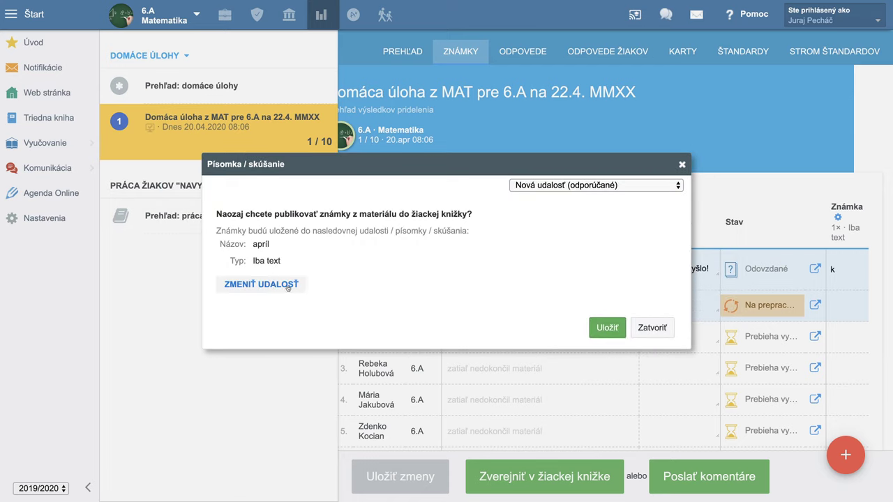
click(601, 329)
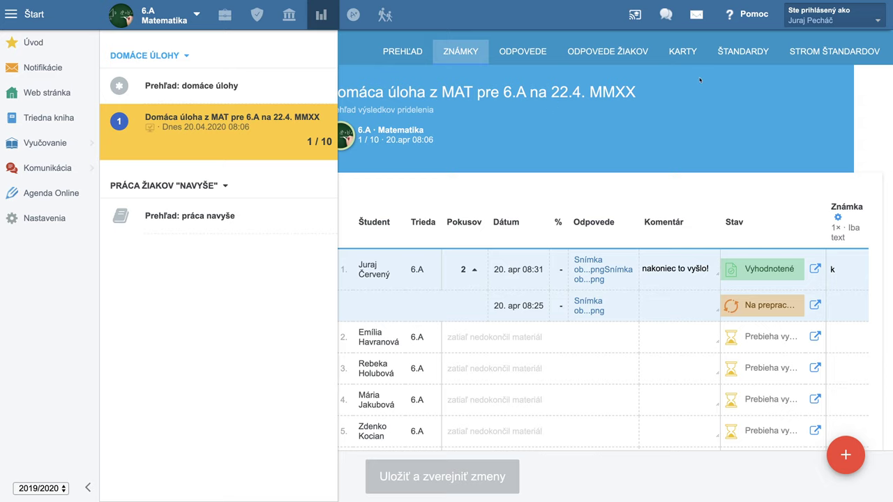
Open the notifications and mark the homework's new-results message as handled
click(665, 14)
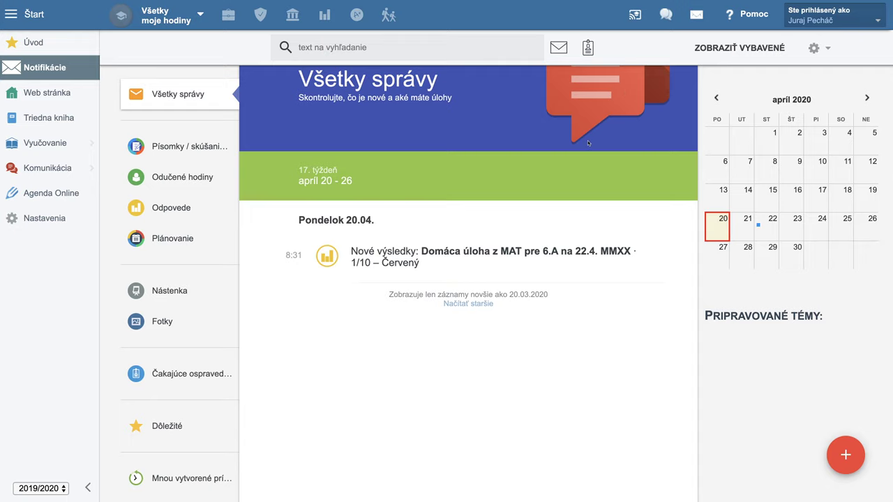
mouse_move(557, 270)
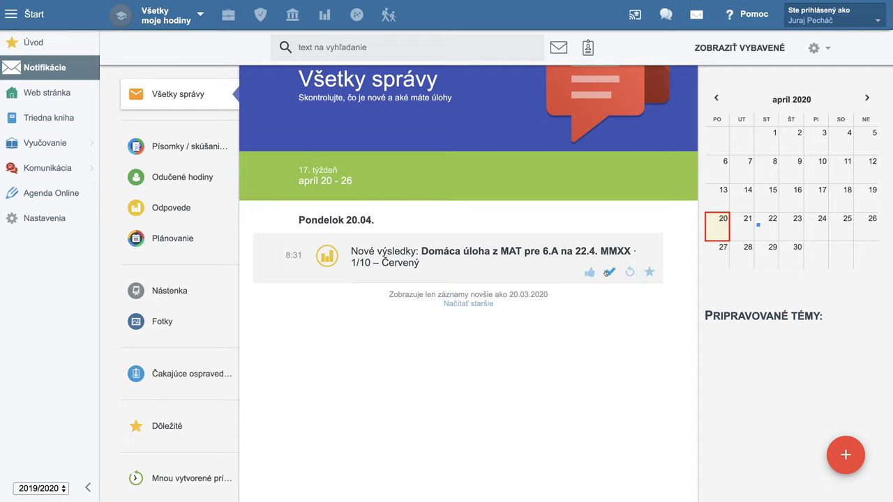
click(610, 272)
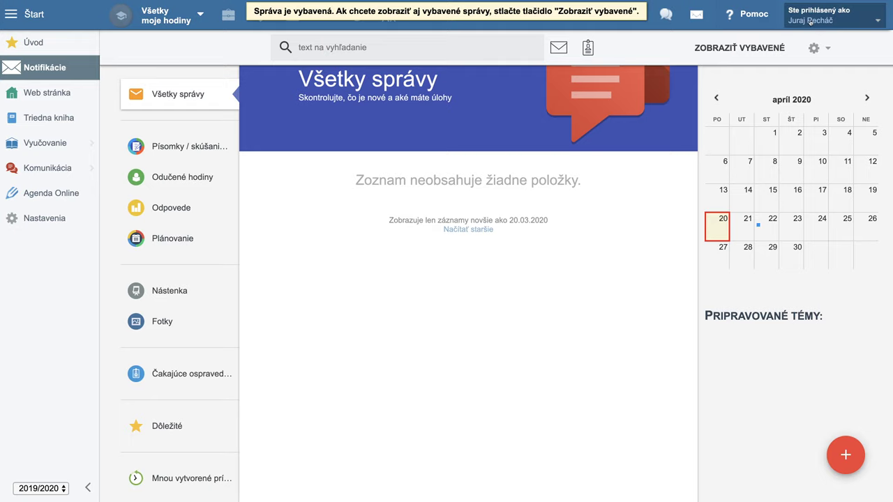
Switch to the student account at testovaciaskola-milada and open its Známky overview
click(834, 15)
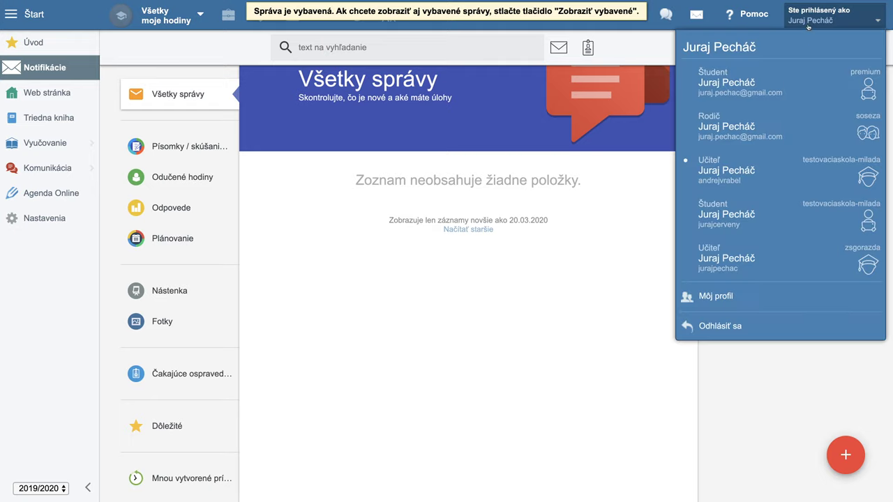
click(715, 211)
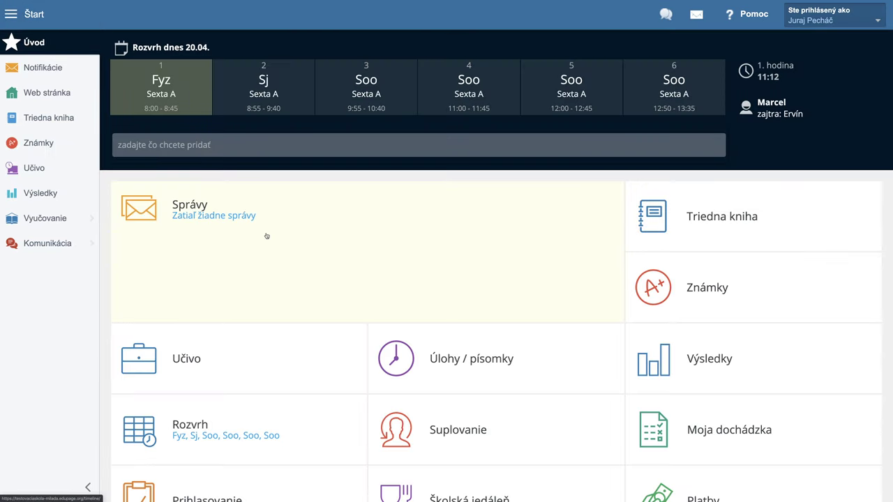
click(698, 296)
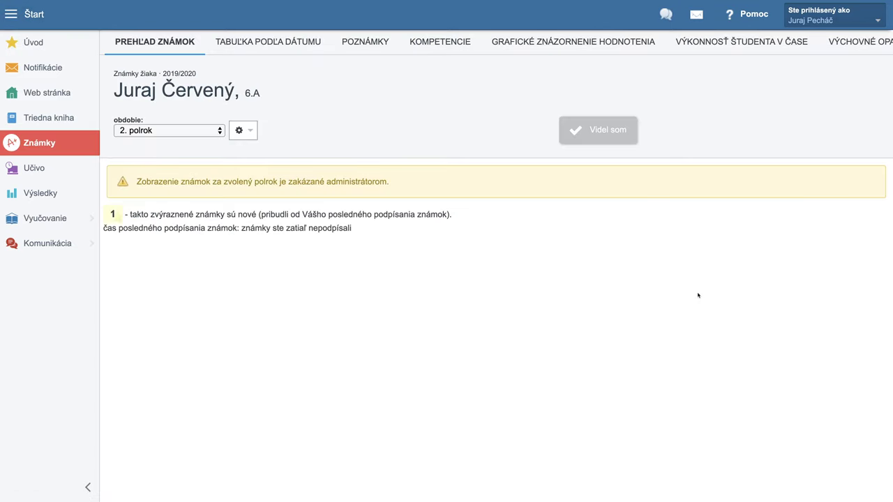